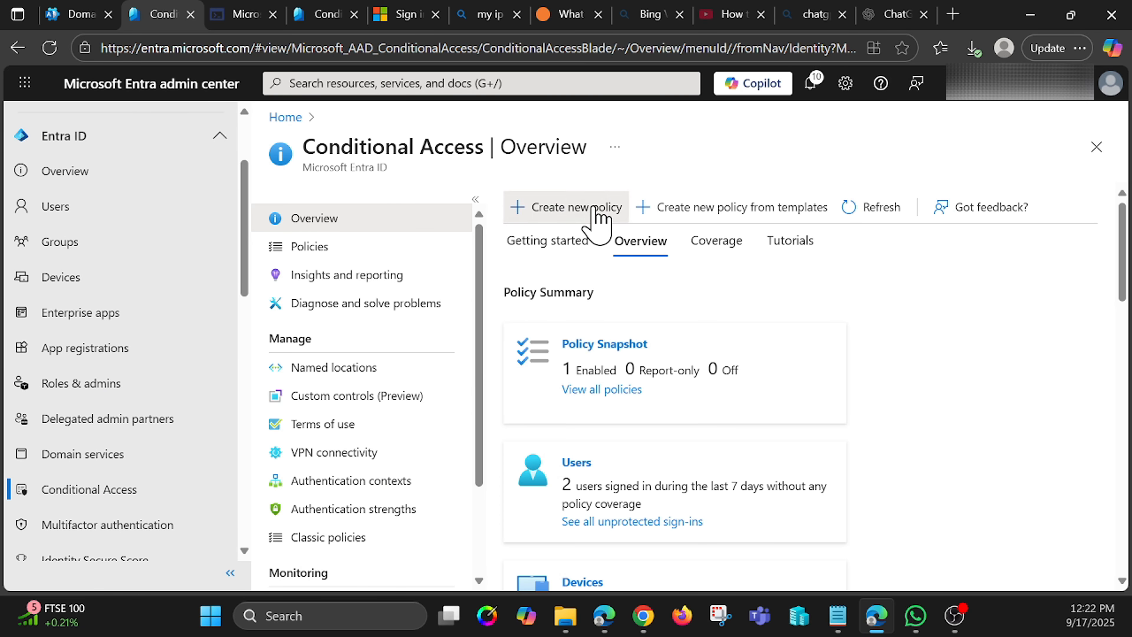
Step: Start a new Conditional Access policy and name it "Require MFA - All Users"
{"action": "left_click", "coordinate": [587, 217]}
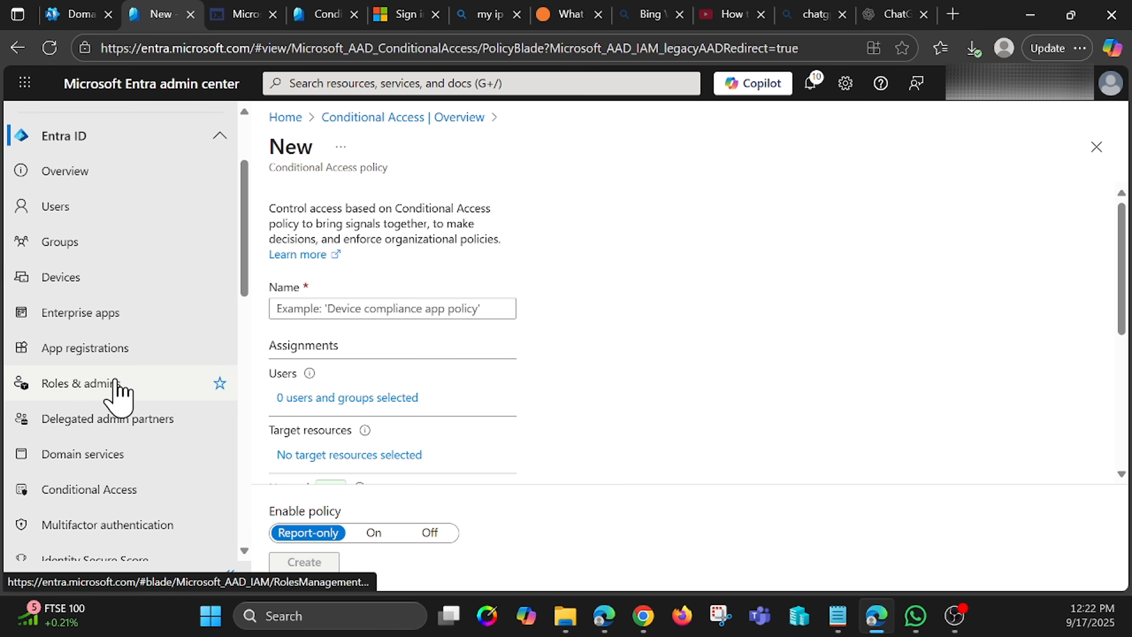
{"action": "left_click", "coordinate": [325, 307]}
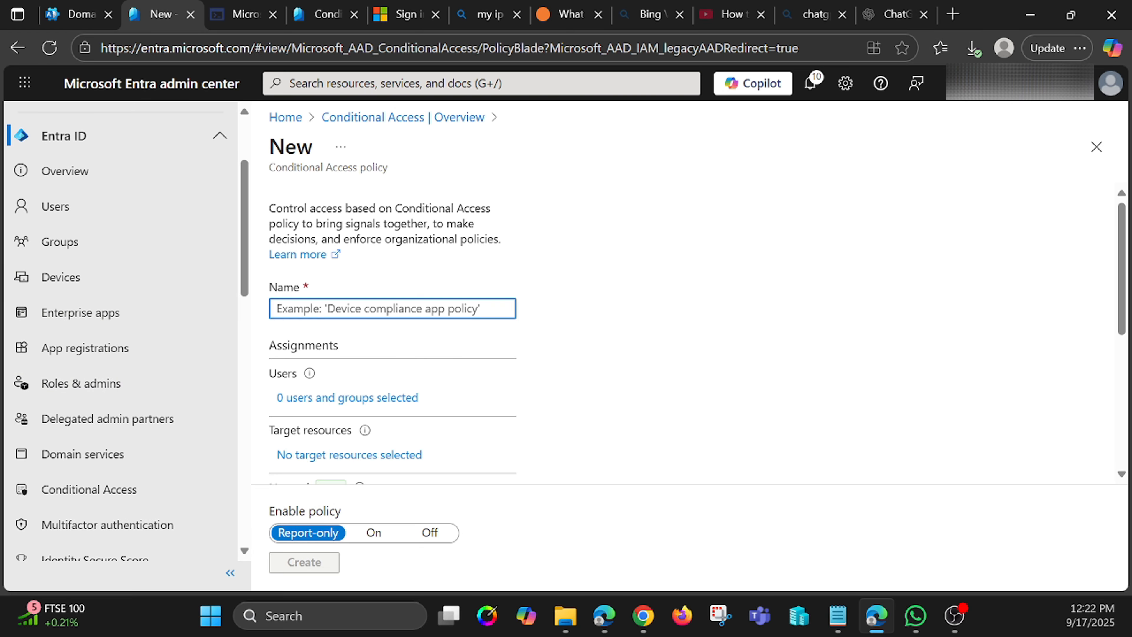
{"action": "type", "text": "Require MFA - All"}
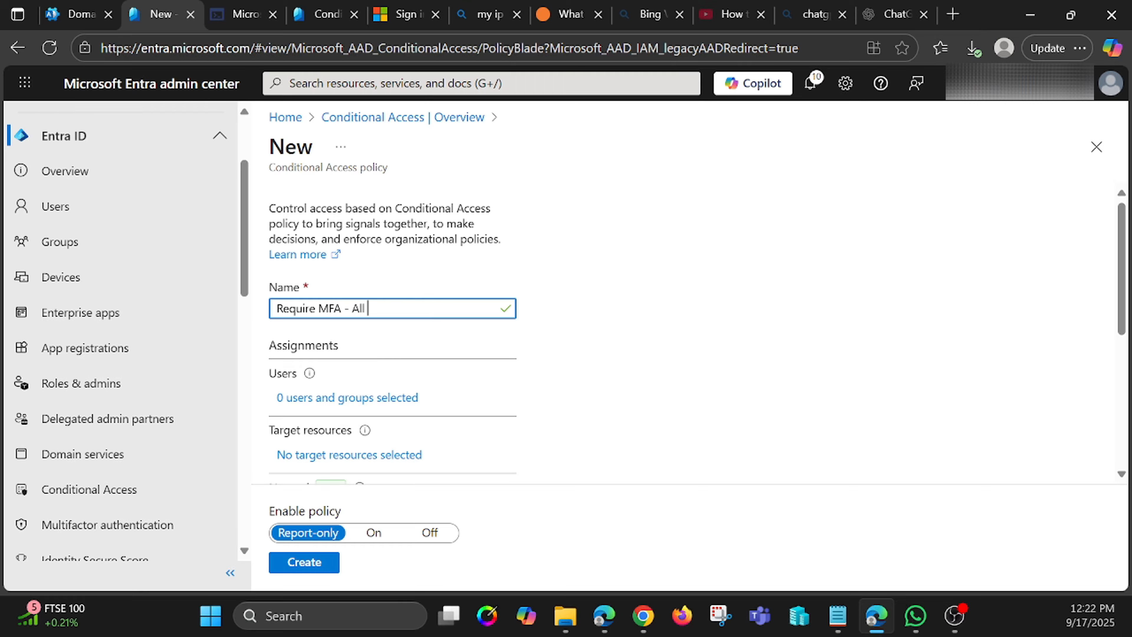
{"action": "type", "text": " Users"}
Step: Apply the MFA policy to all users and open its user exclusion options
{"action": "scroll", "coordinate": [308, 299], "scroll_direction": "down", "scroll_amount": 2}
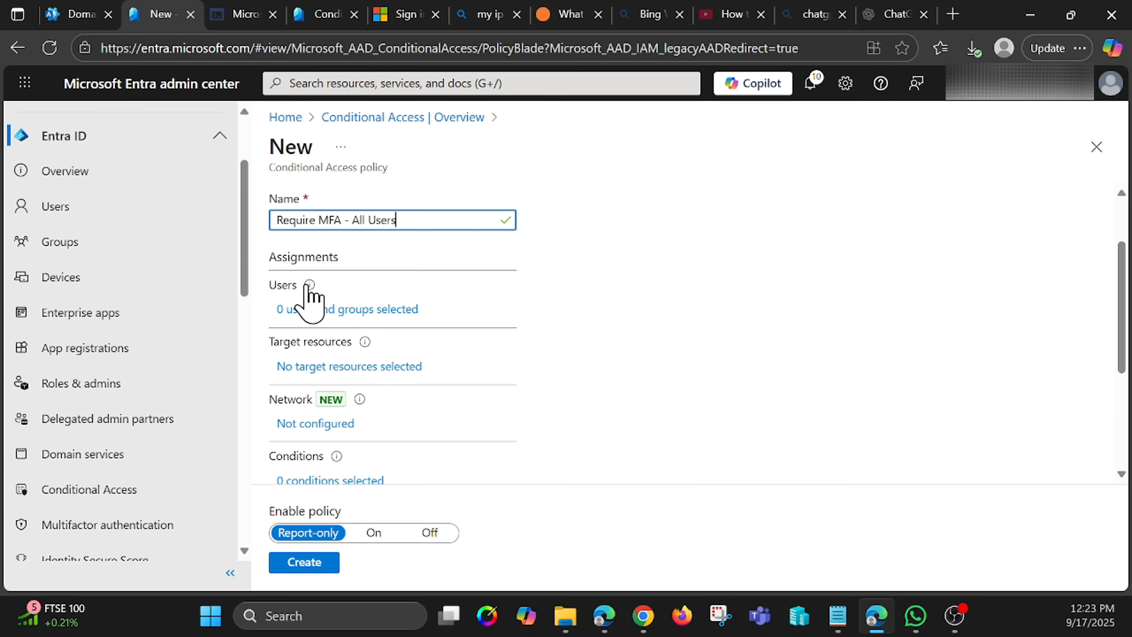
{"action": "left_click", "coordinate": [300, 309]}
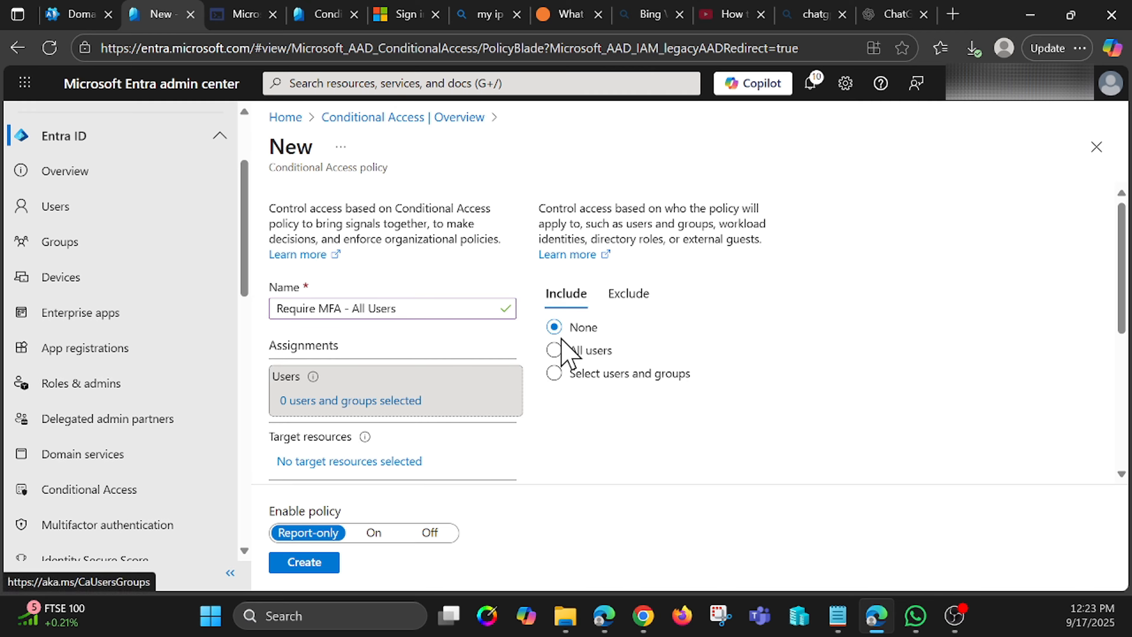
{"action": "left_click", "coordinate": [554, 350]}
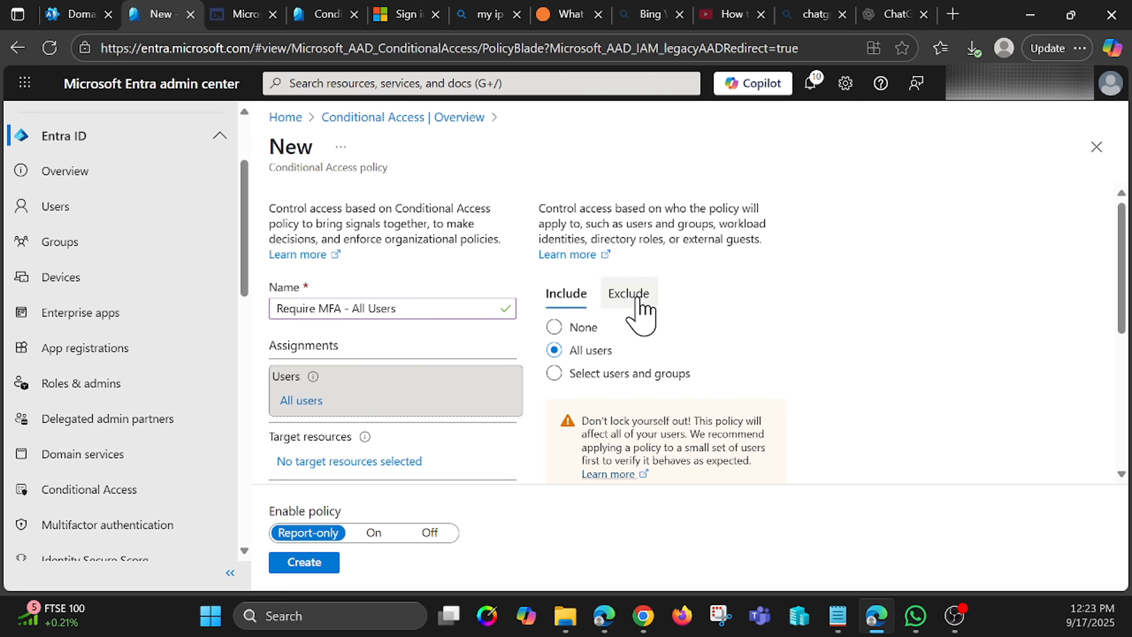
{"action": "left_click", "coordinate": [640, 307]}
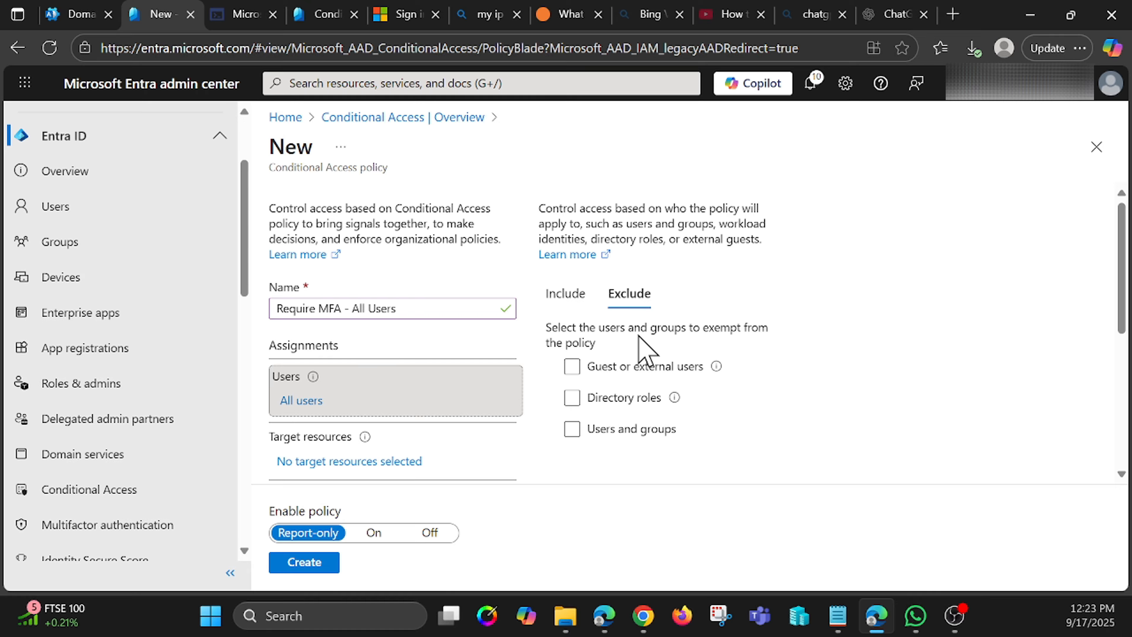
Step: Set the MFA policy's target resources to include All resources (formerly 'All cloud apps')
{"action": "scroll", "coordinate": [313, 404], "scroll_direction": "down", "scroll_amount": 4}
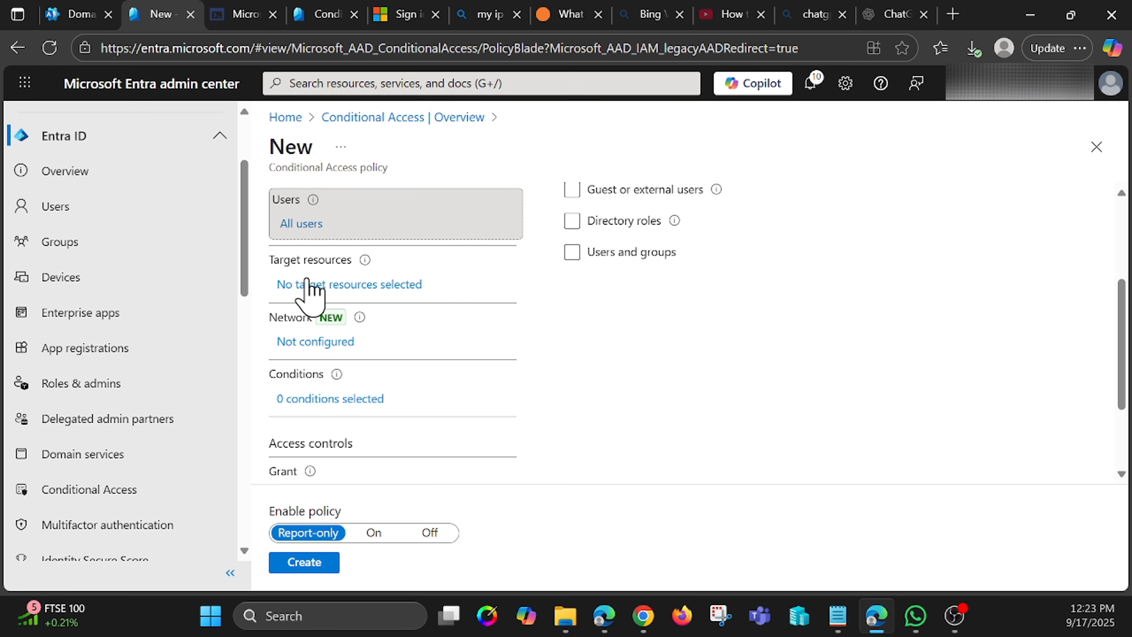
{"action": "left_click", "coordinate": [307, 284]}
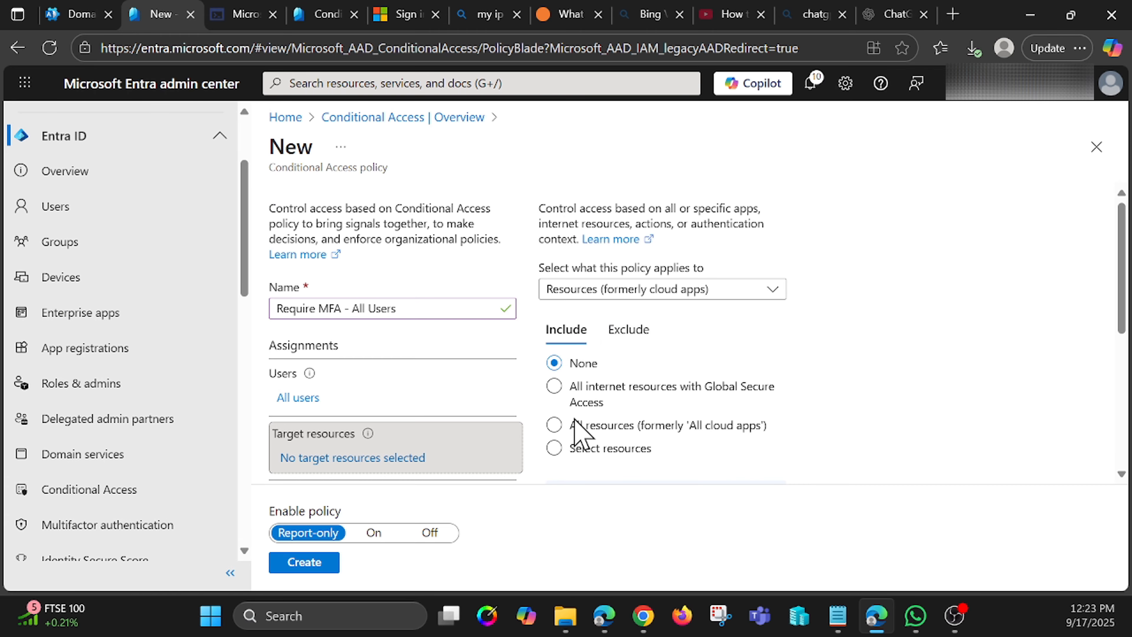
{"action": "left_click", "coordinate": [555, 425]}
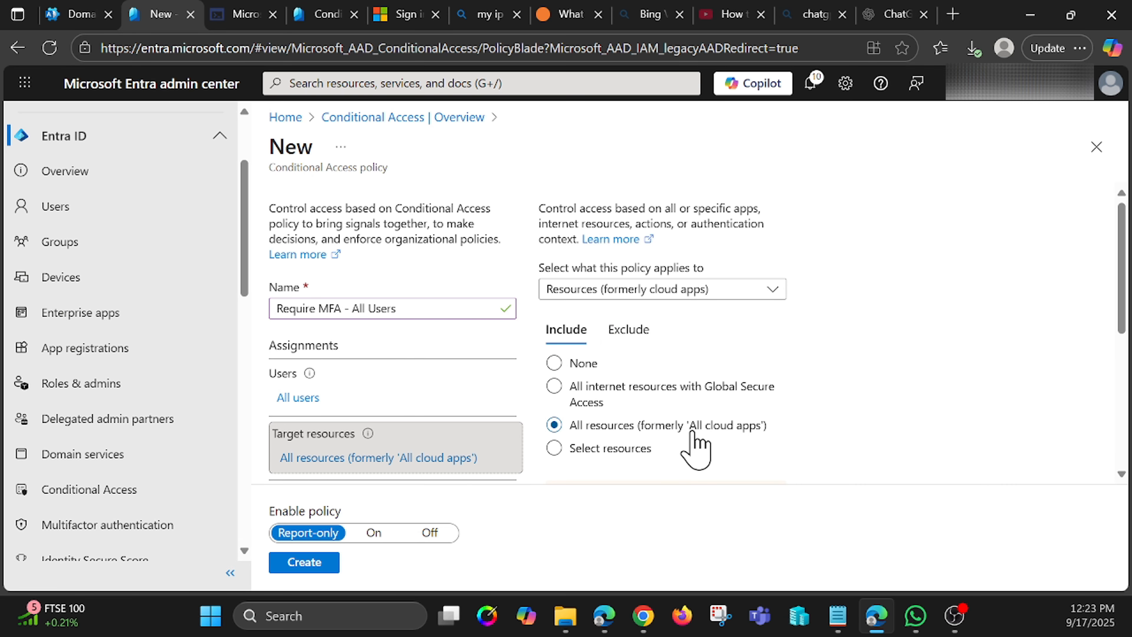
Step: Set the policy's grant control to grant access with Require multifactor authentication, and apply the selection
{"action": "scroll", "coordinate": [692, 436], "scroll_direction": "down", "scroll_amount": 5}
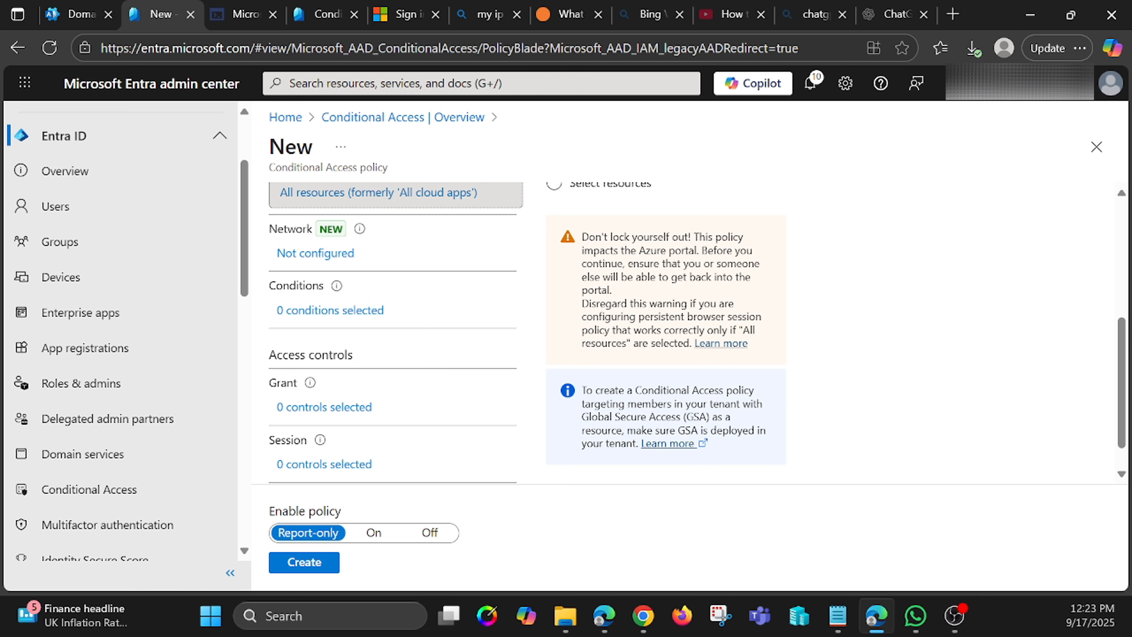
{"action": "left_click", "coordinate": [310, 405]}
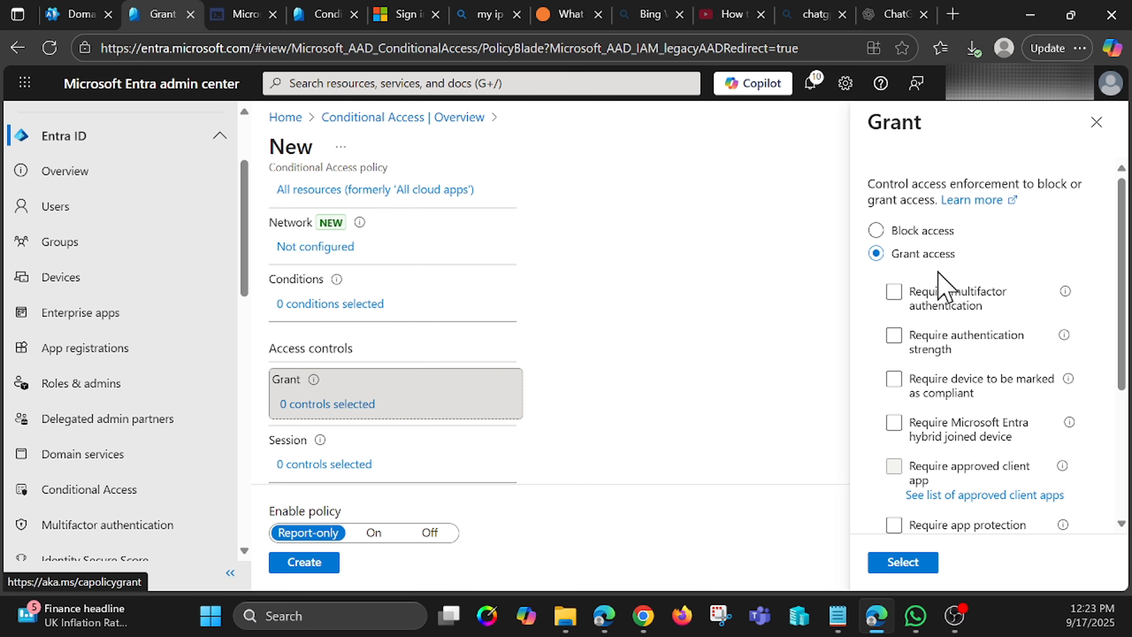
{"action": "left_click", "coordinate": [895, 290]}
{"action": "left_click", "coordinate": [894, 291]}
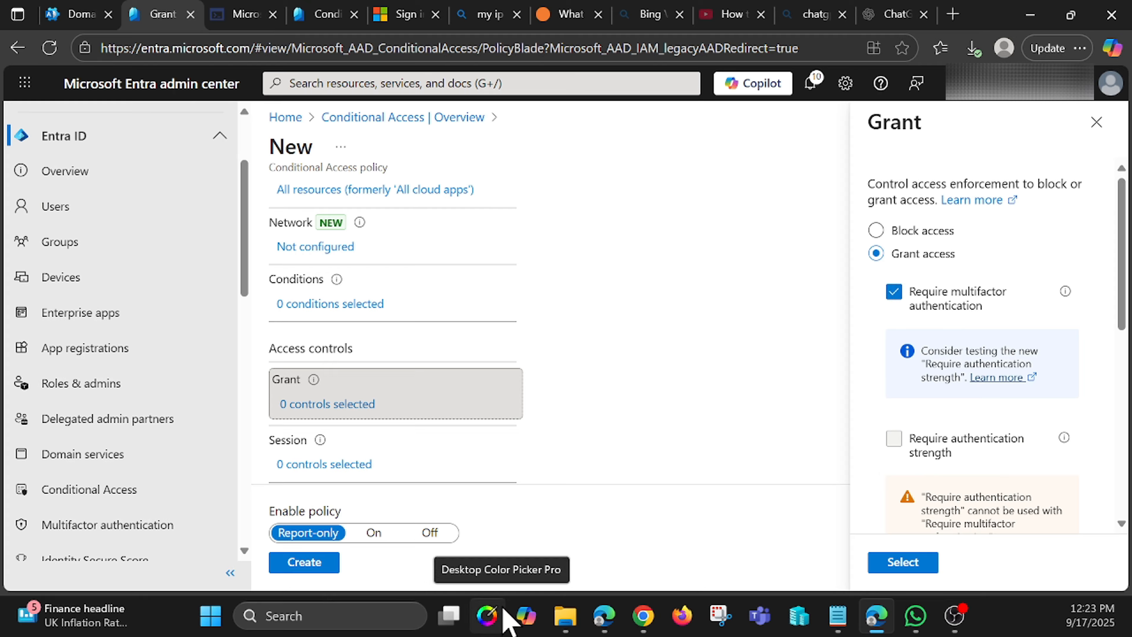
{"action": "left_click", "coordinate": [895, 563]}
Step: Acknowledge that the current account will be impacted and create the MFA policy in Report-only mode
{"action": "left_click", "coordinate": [346, 494]}
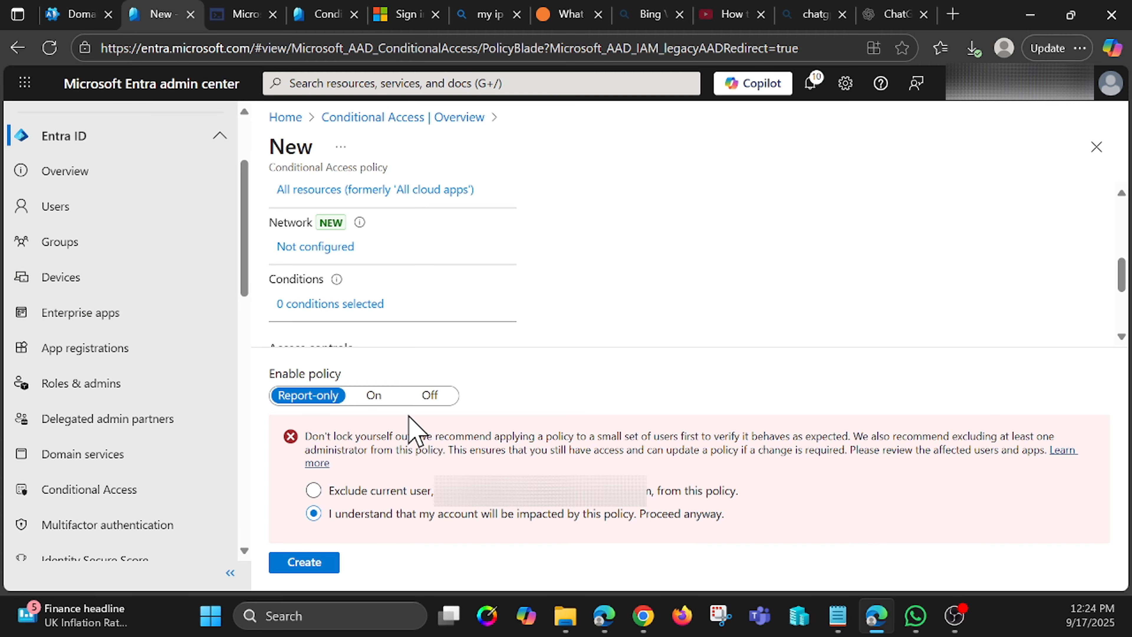
{"action": "left_click", "coordinate": [297, 565]}
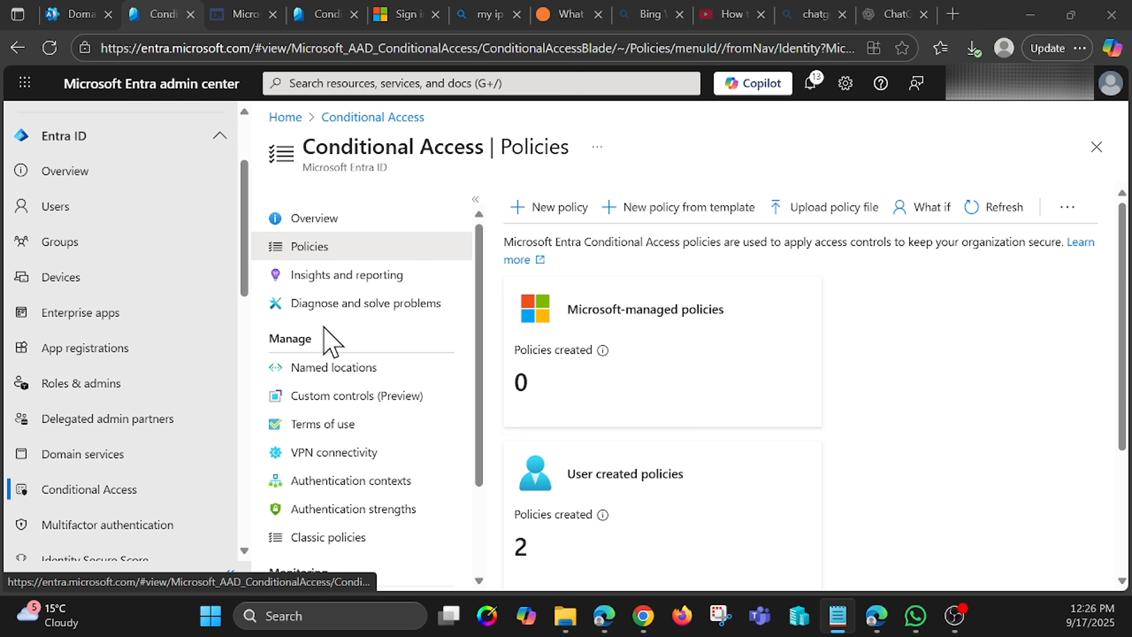
Step: Start a new countries location under the Conditional Access named locations and name it "Our US HQ"
{"action": "left_click", "coordinate": [339, 368]}
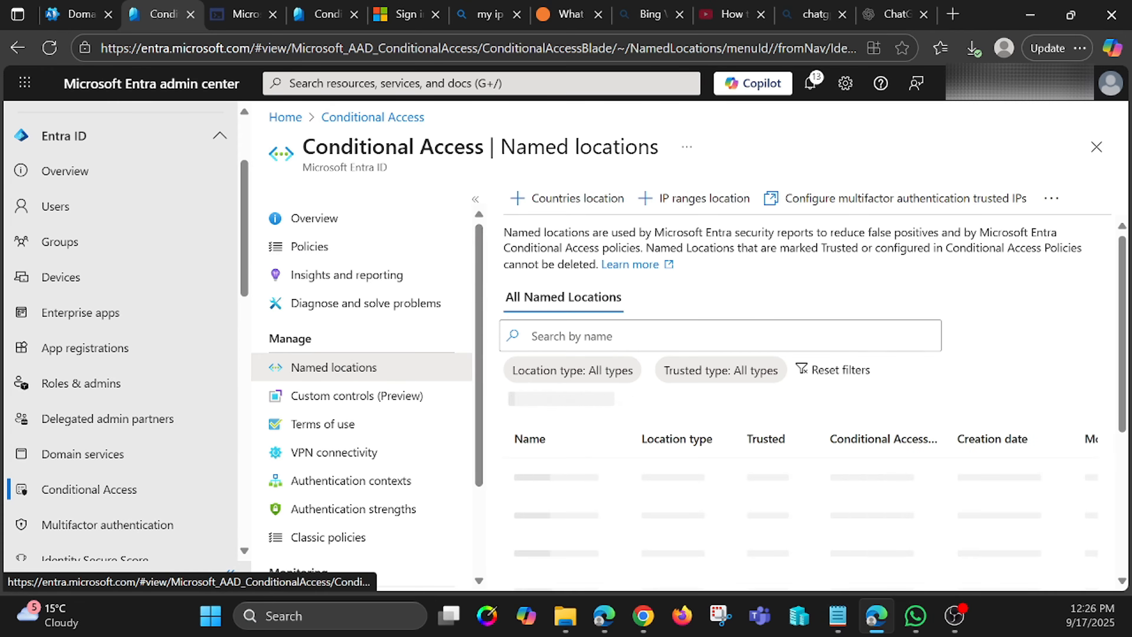
{"action": "left_click", "coordinate": [561, 200]}
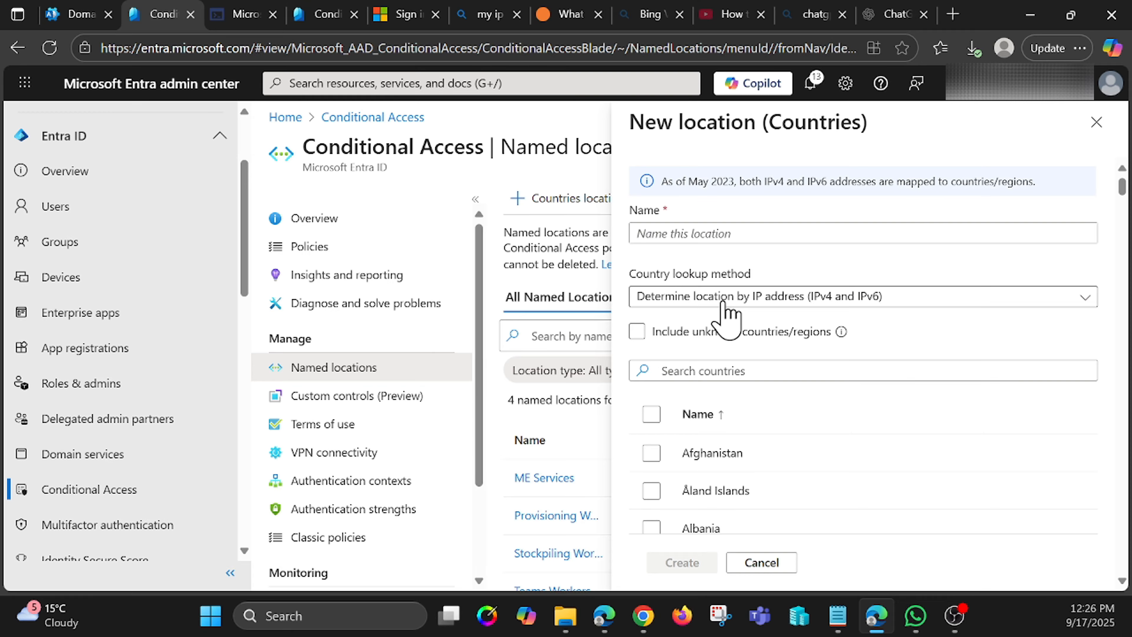
{"action": "left_click", "coordinate": [722, 233]}
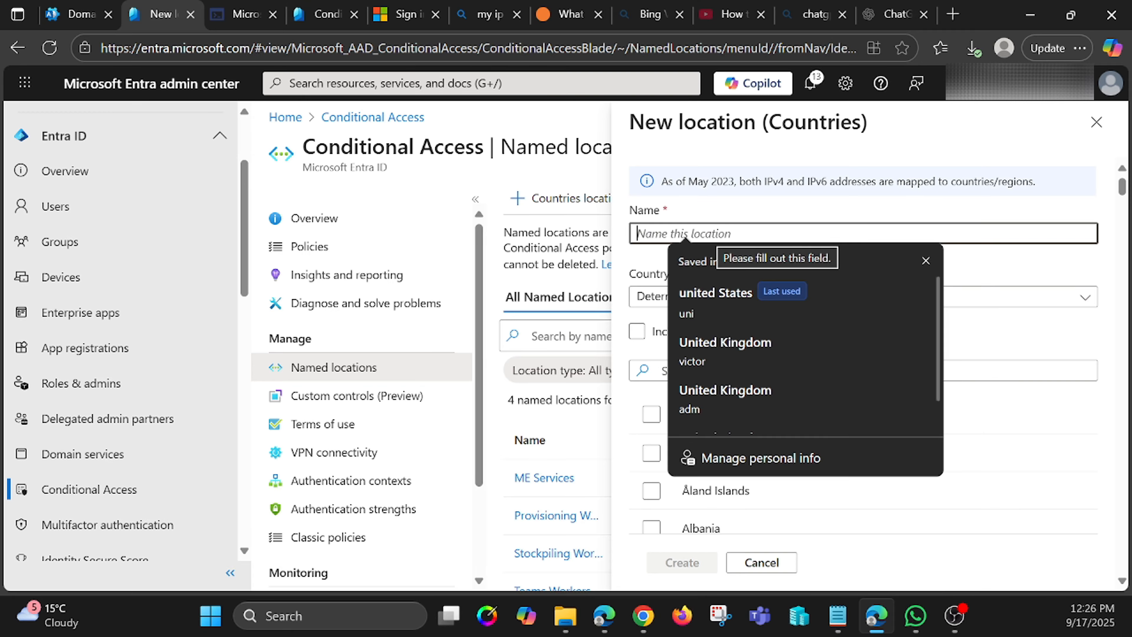
{"action": "type", "text": "Out "}
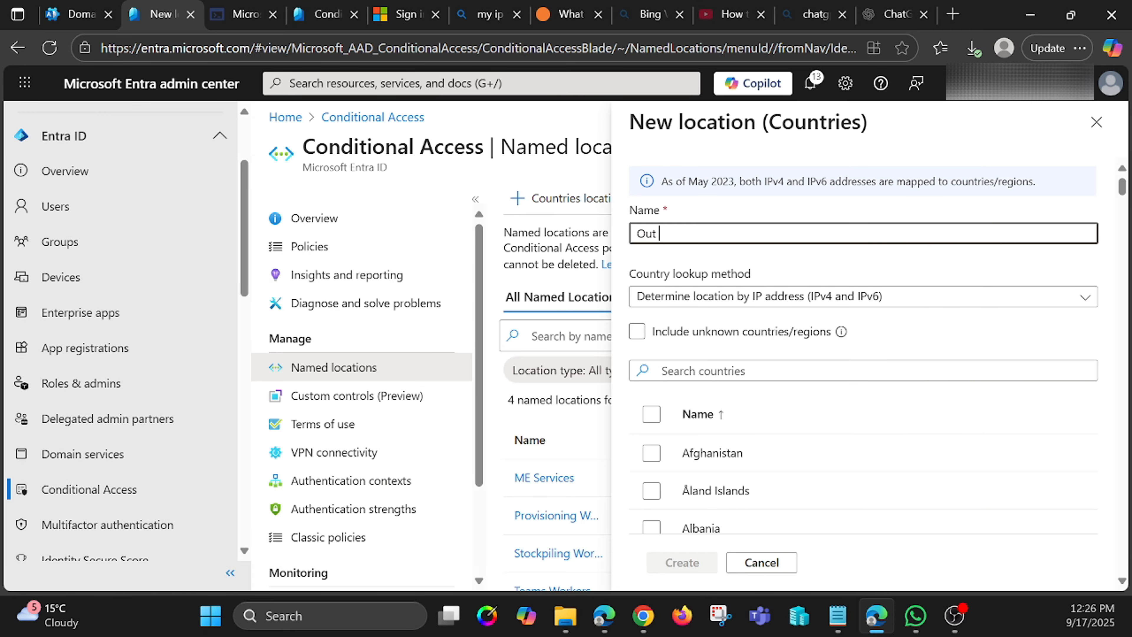
{"action": "type", "text": "uS"}
Step: Search the country list for "united", include United States in the location, and create it
{"action": "left_click", "coordinate": [660, 372]}
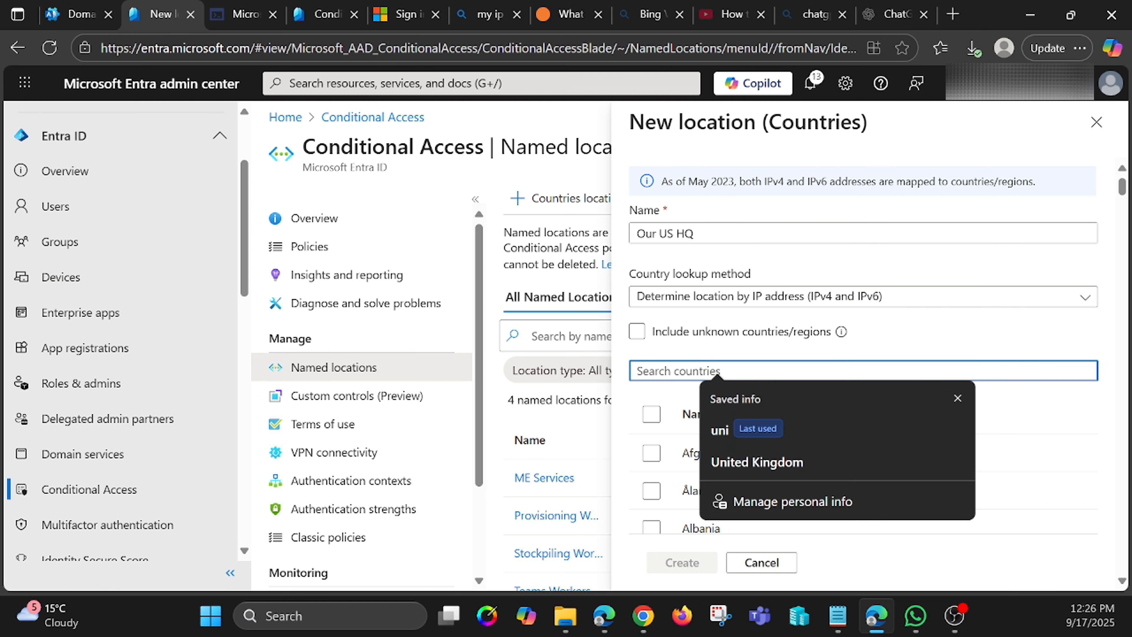
{"action": "type", "text": "un"}
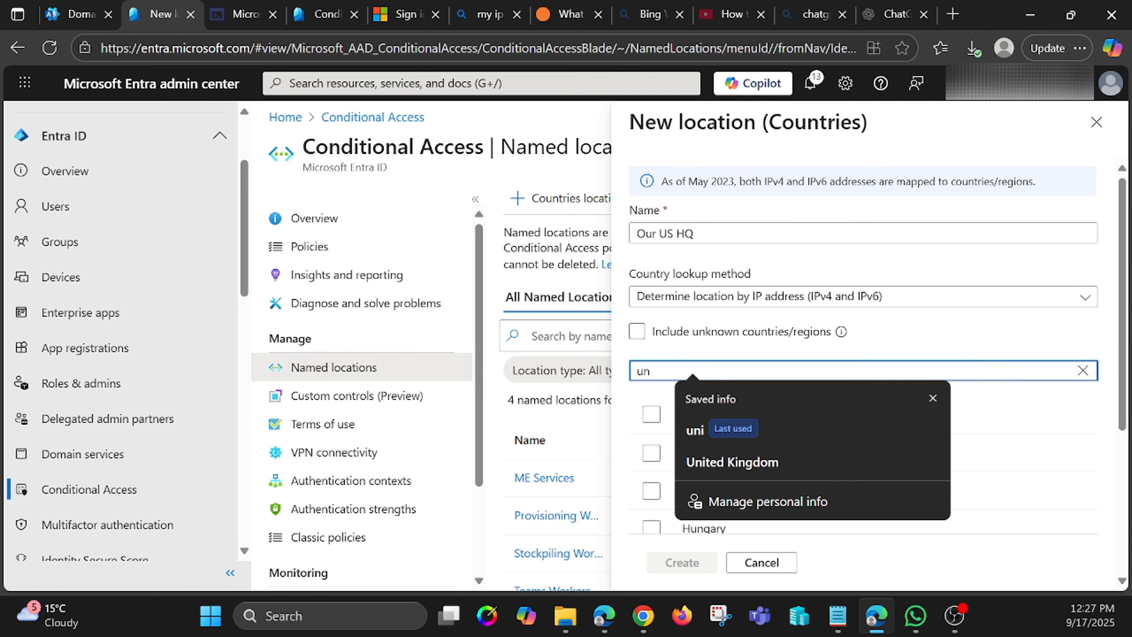
{"action": "type", "text": "ite"}
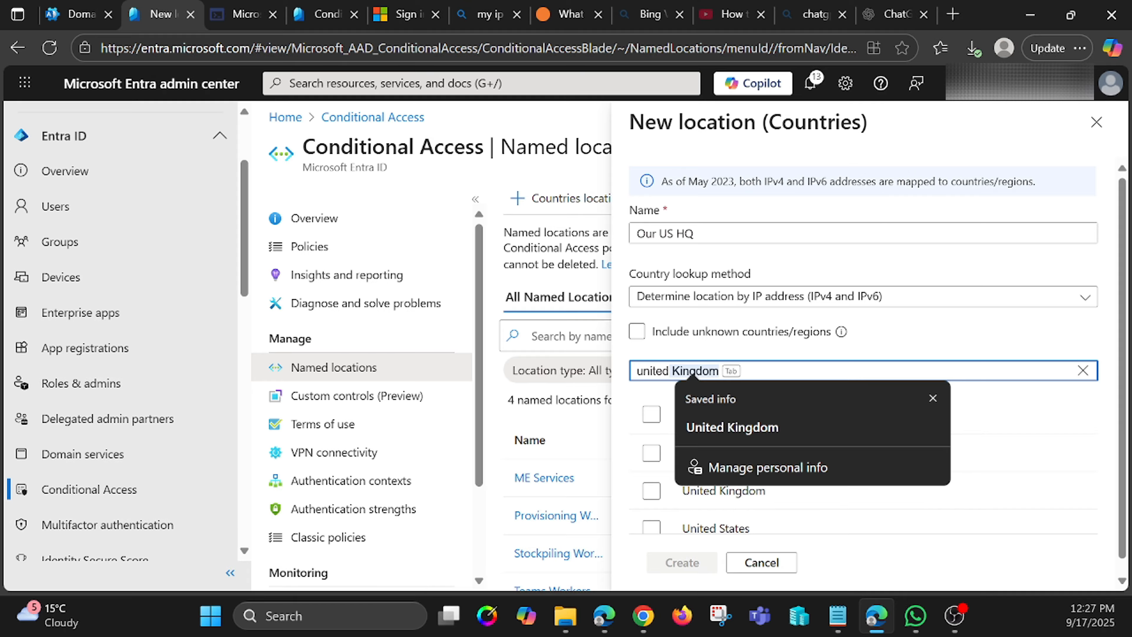
{"action": "type", "text": "d"}
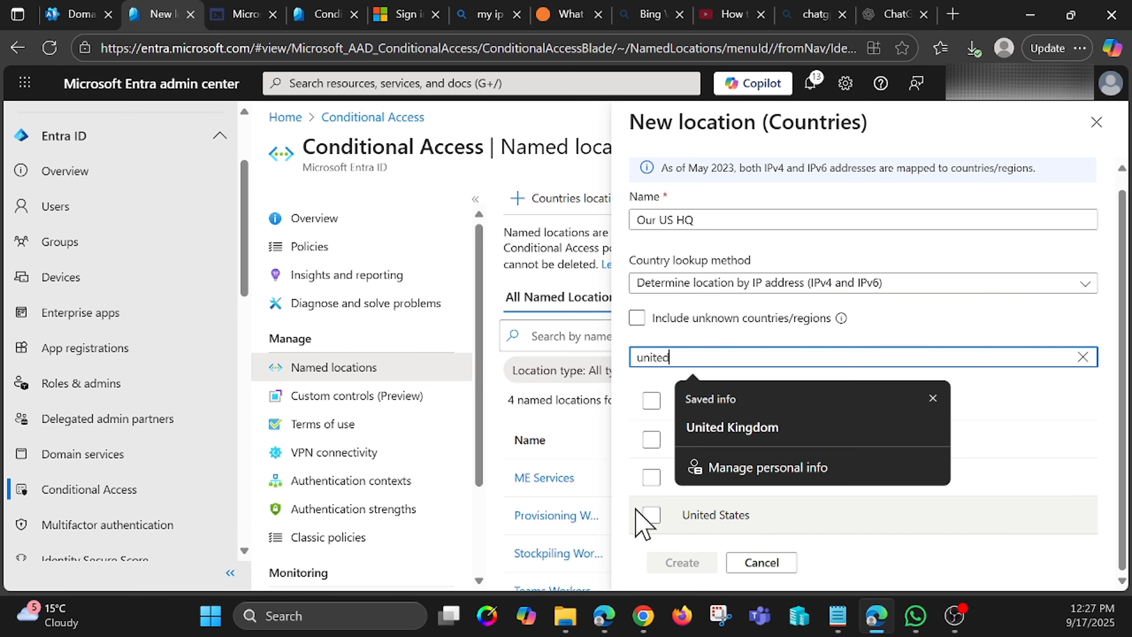
{"action": "left_click", "coordinate": [649, 517]}
{"action": "left_click", "coordinate": [670, 563]}
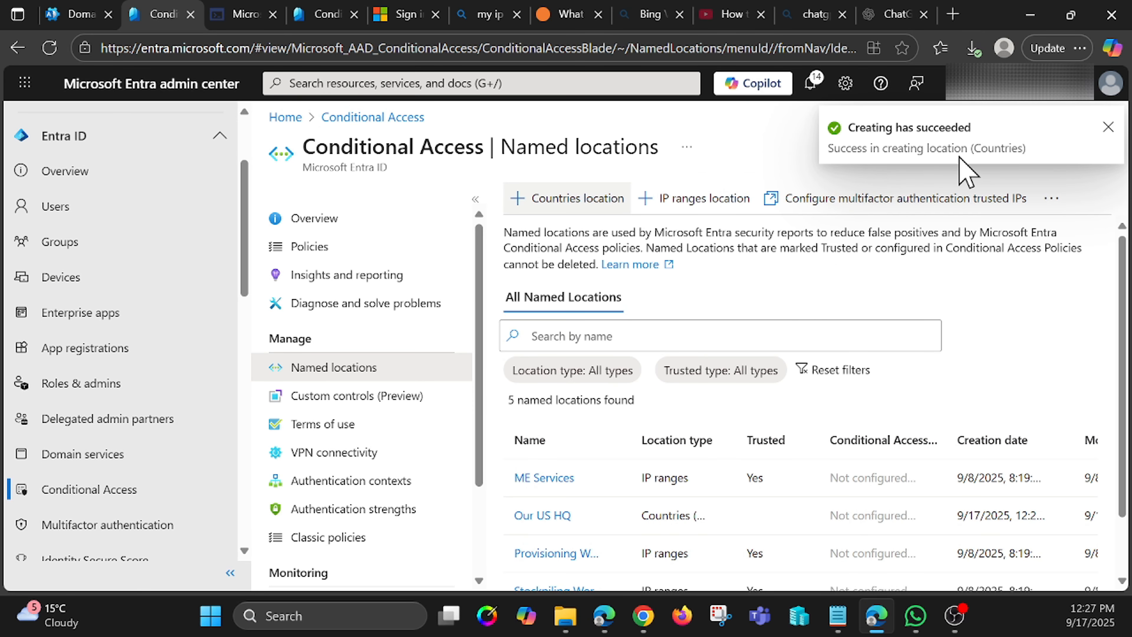
Step: Start another Conditional Access policy from the overview and name it "Block Outside US - All Users"
{"action": "left_click", "coordinate": [422, 219]}
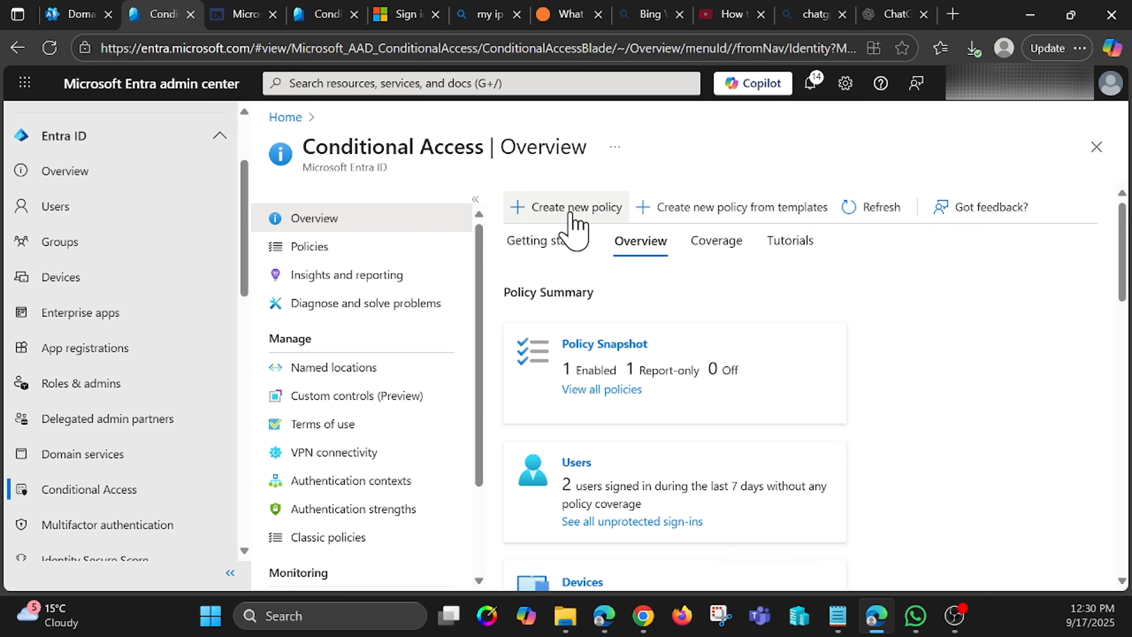
{"action": "left_click", "coordinate": [574, 210]}
{"action": "left_click", "coordinate": [305, 312]}
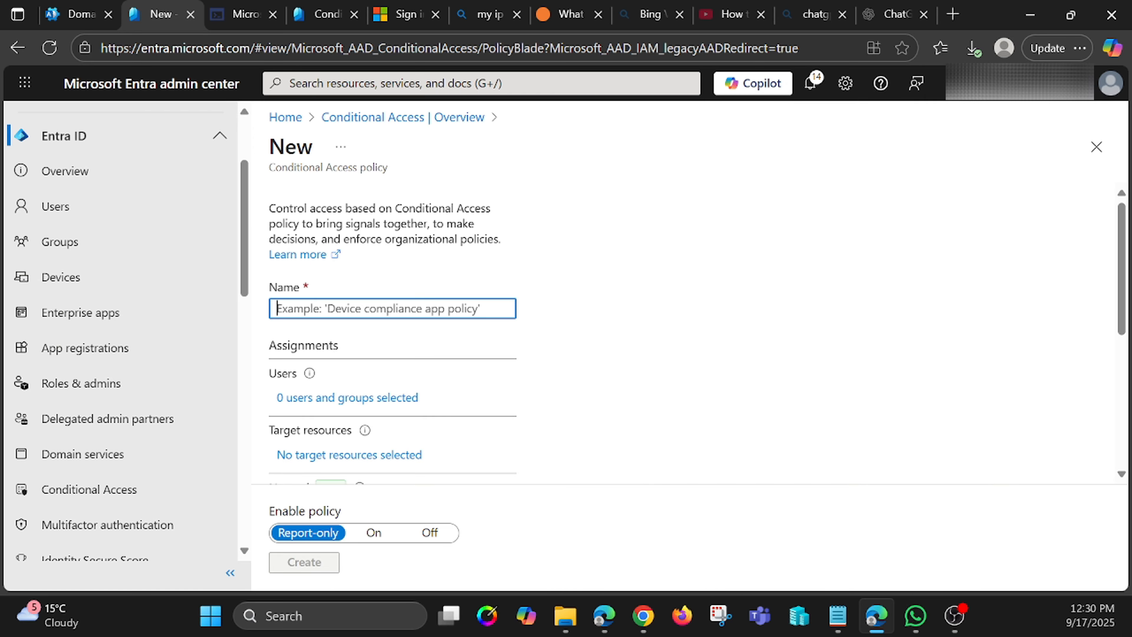
{"action": "type", "text": "Block Outside US - All Users"}
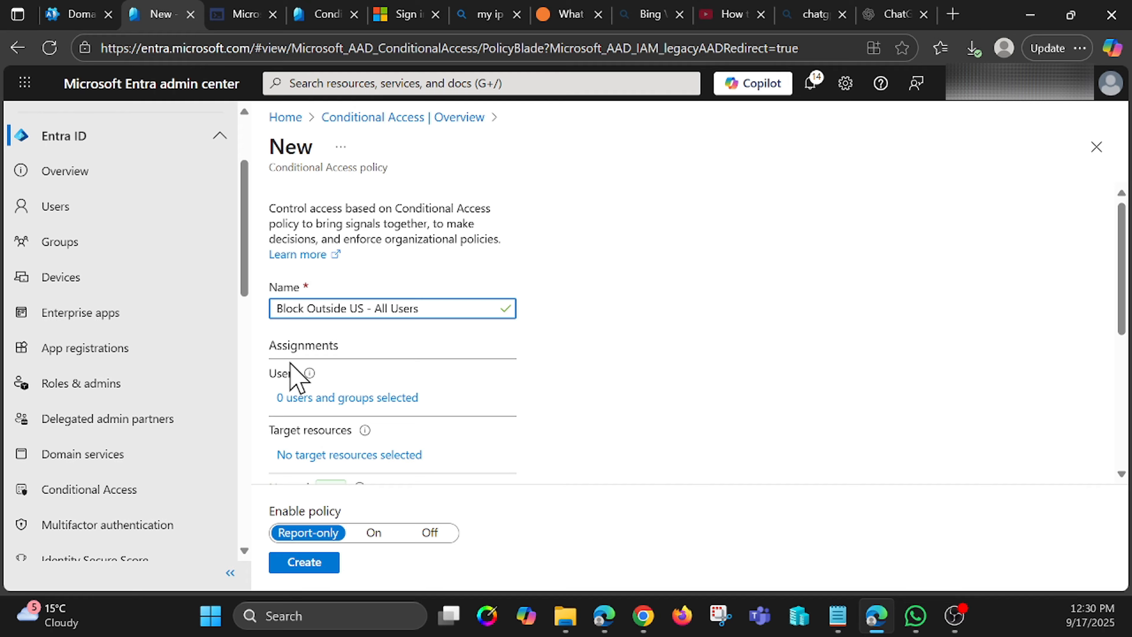
Step: Apply the Block Outside US policy to all users and open its user exclusion options
{"action": "left_click", "coordinate": [312, 399]}
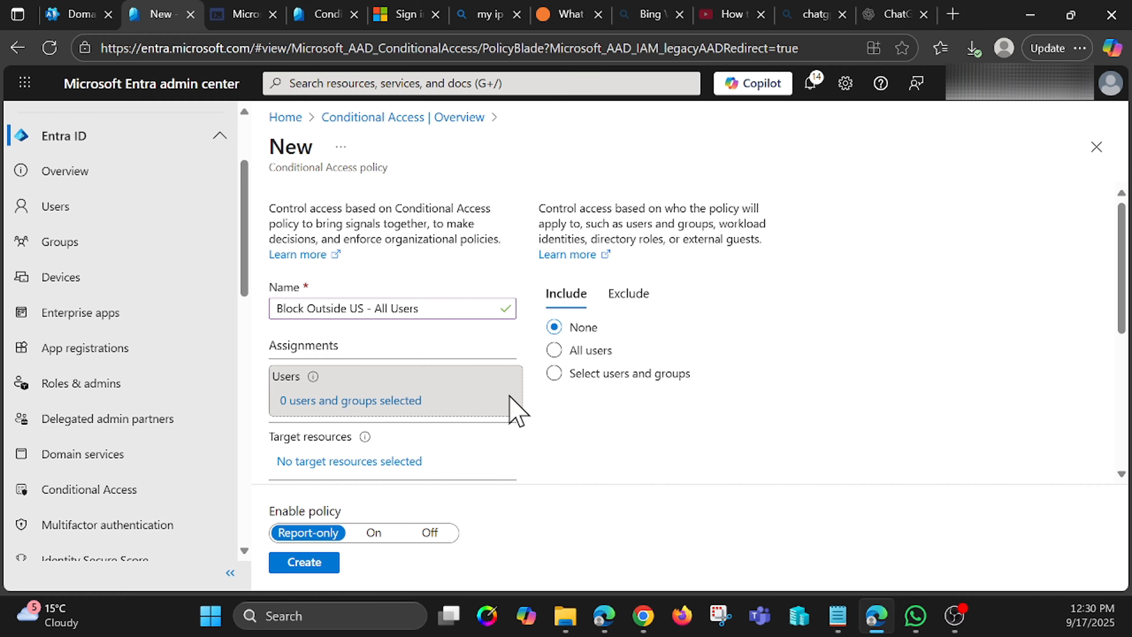
{"action": "left_click", "coordinate": [555, 351]}
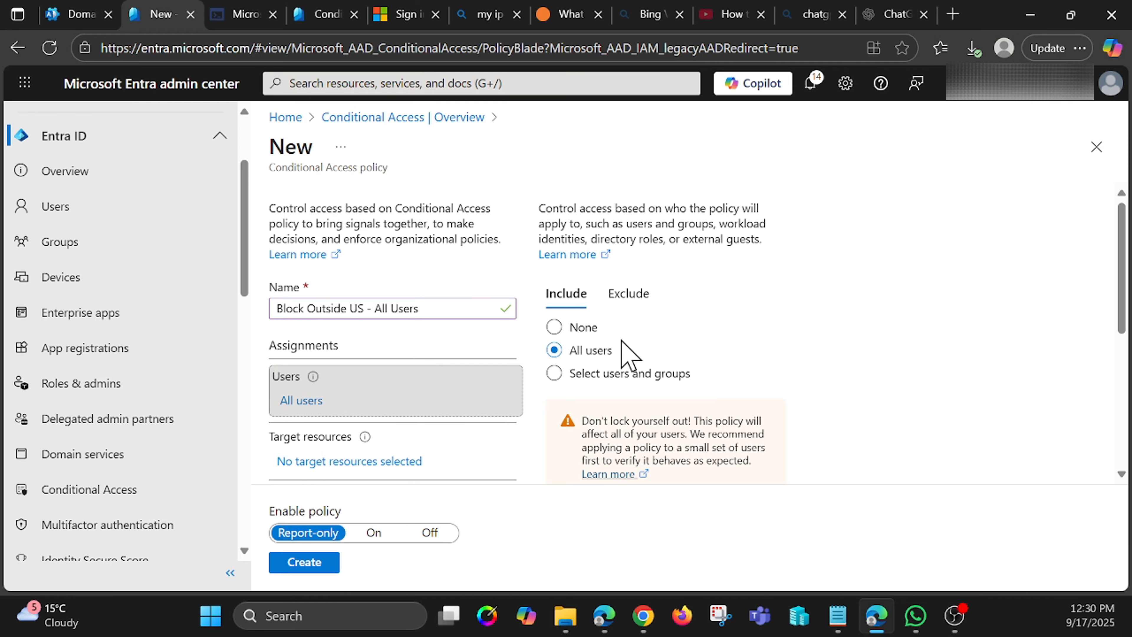
{"action": "left_click", "coordinate": [624, 296]}
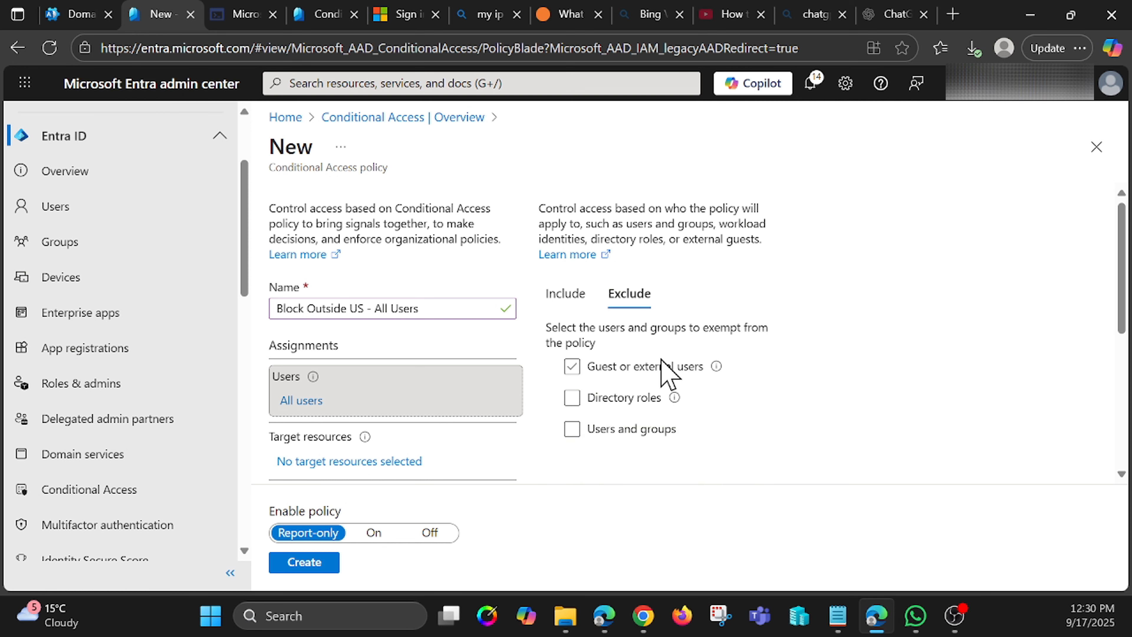
{"action": "left_click", "coordinate": [664, 368]}
Step: Set the Block Outside US policy's target resources to include All resources (formerly 'All cloud apps')
{"action": "scroll", "coordinate": [328, 377], "scroll_direction": "down", "scroll_amount": 2}
{"action": "left_click", "coordinate": [325, 372]}
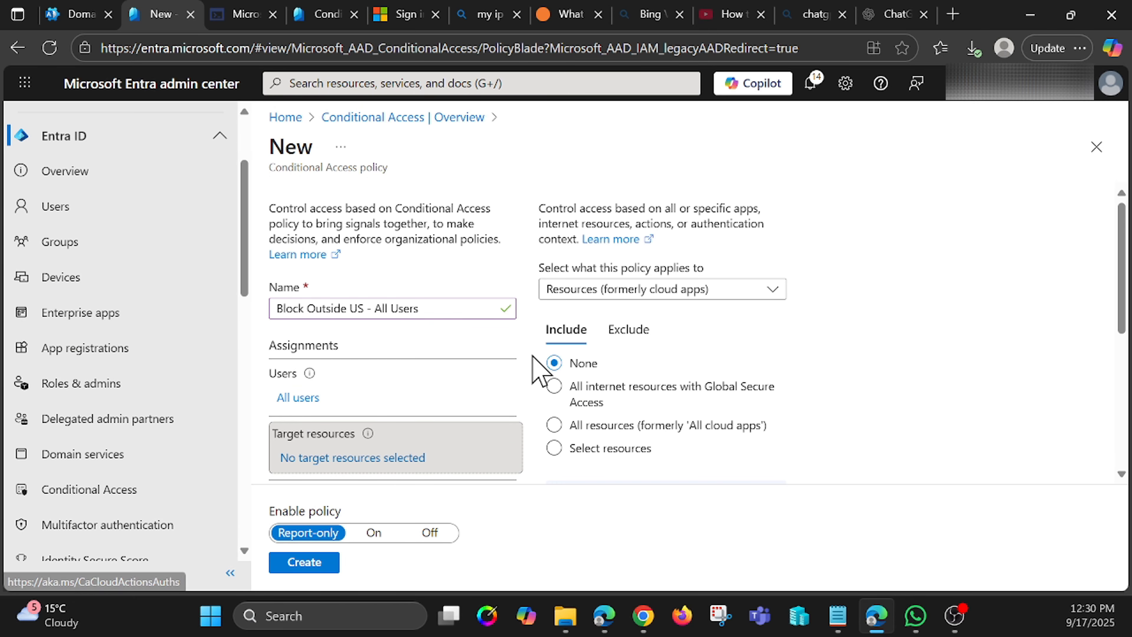
{"action": "left_click", "coordinate": [553, 425]}
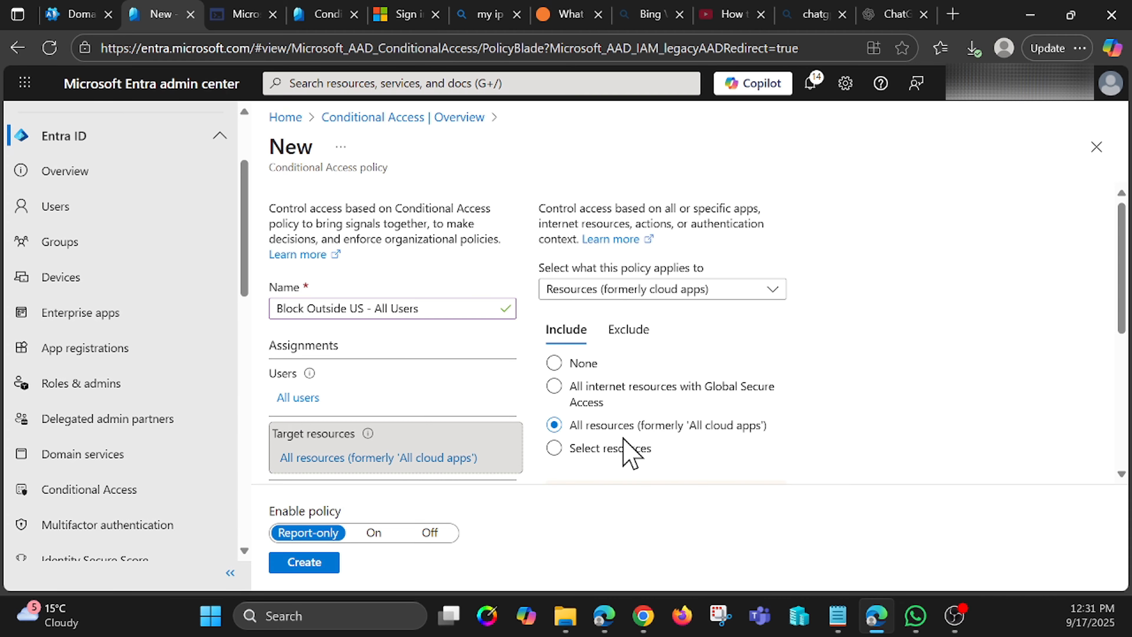
Step: Enable the Locations condition of the Block Outside US policy so it includes any network or location
{"action": "scroll", "coordinate": [276, 394], "scroll_direction": "down", "scroll_amount": 4}
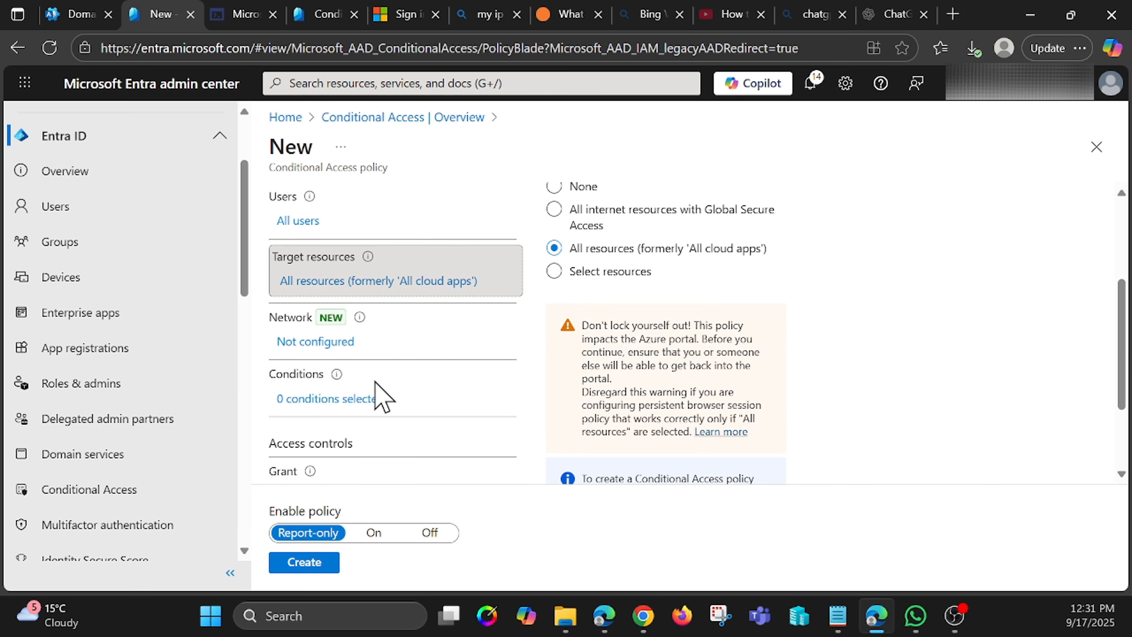
{"action": "left_click", "coordinate": [309, 399]}
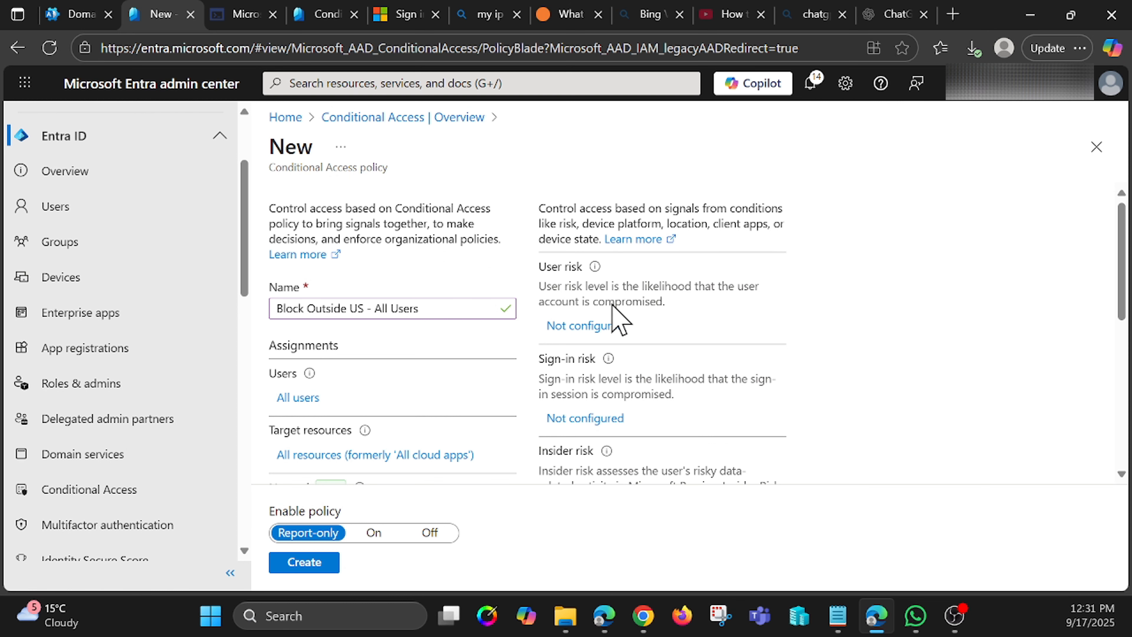
{"action": "scroll", "coordinate": [638, 312], "scroll_direction": "down", "scroll_amount": 2}
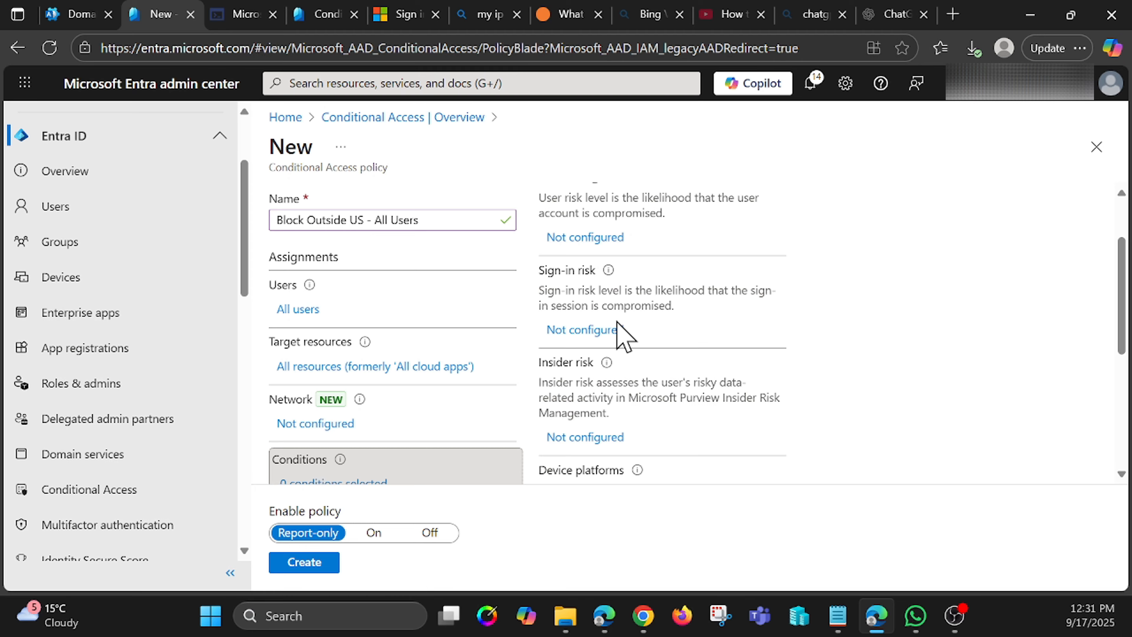
{"action": "scroll", "coordinate": [617, 322], "scroll_direction": "down", "scroll_amount": 4}
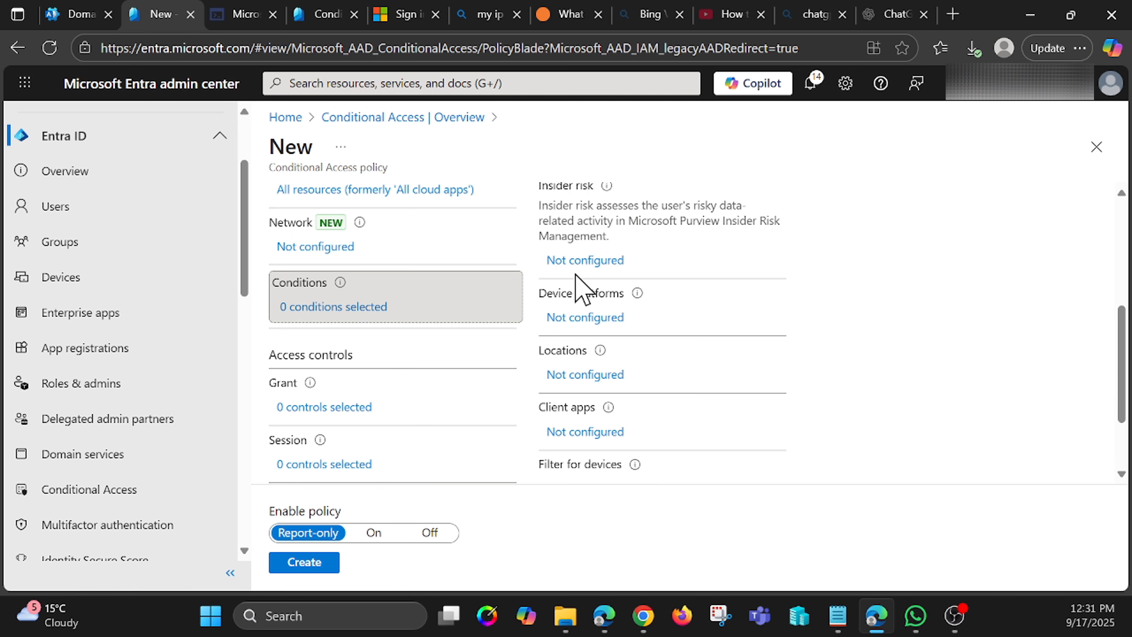
{"action": "scroll", "coordinate": [574, 303], "scroll_direction": "up", "scroll_amount": 2}
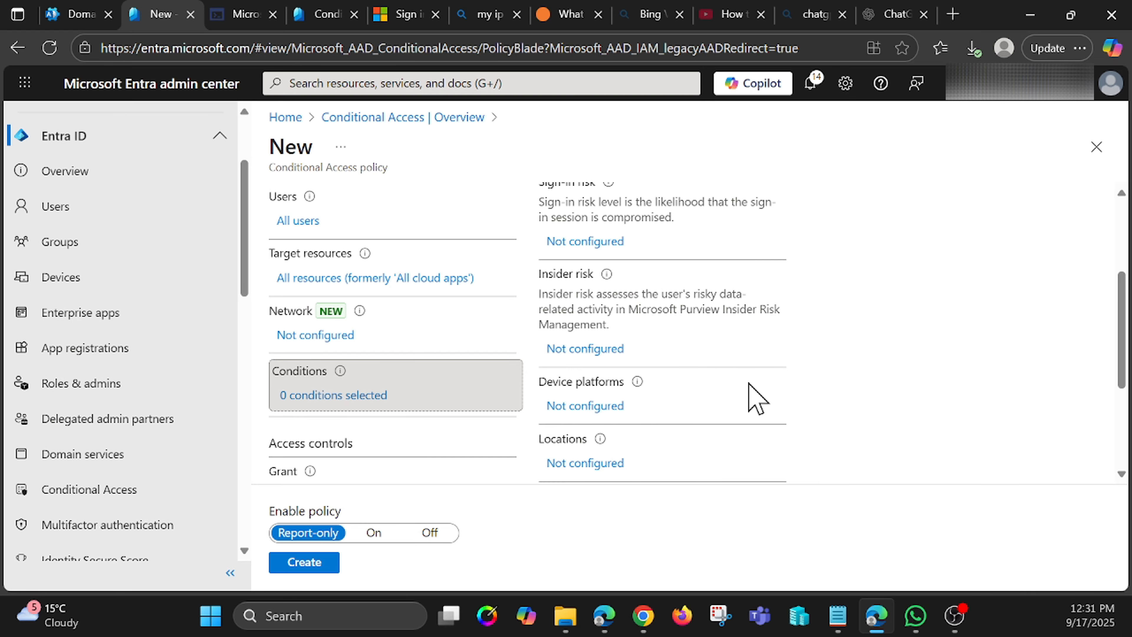
{"action": "scroll", "coordinate": [626, 370], "scroll_direction": "down", "scroll_amount": 2}
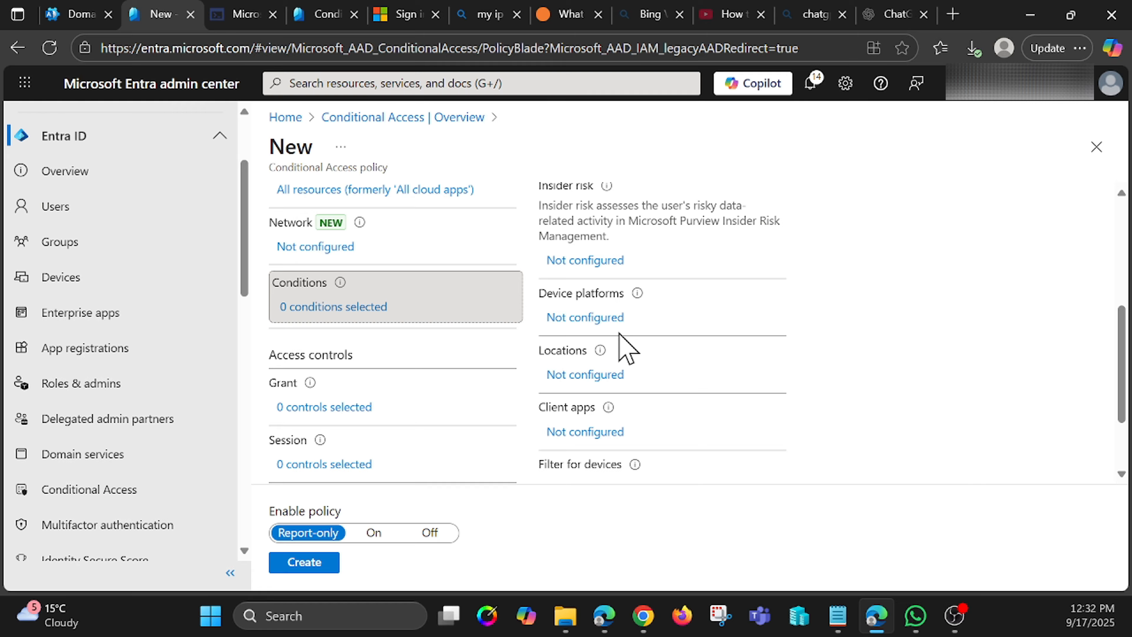
{"action": "left_click", "coordinate": [576, 377]}
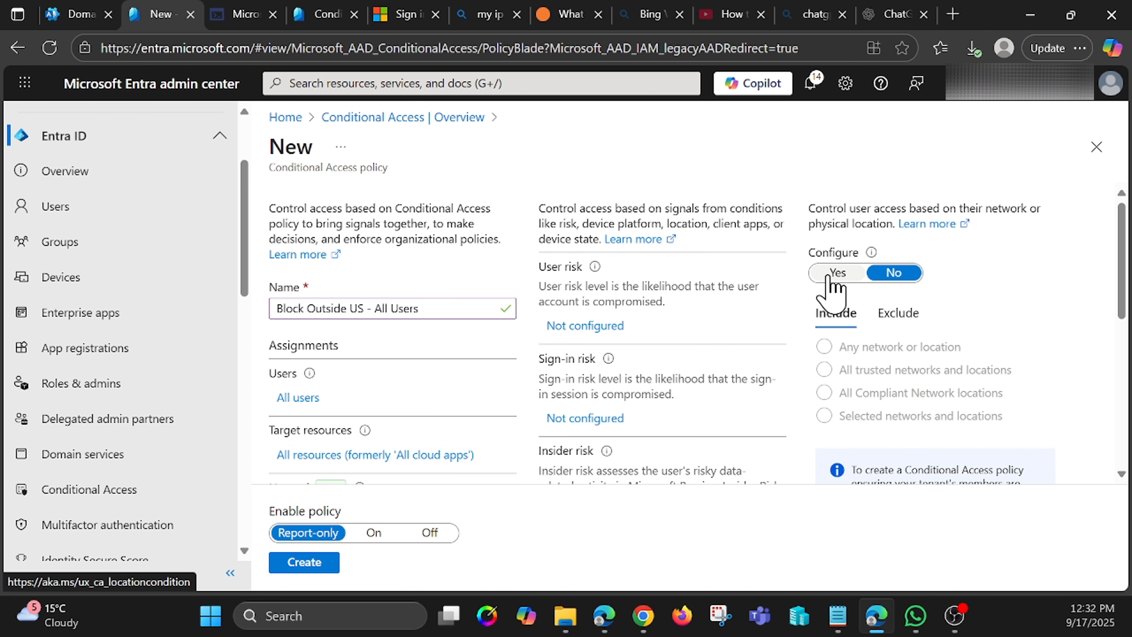
{"action": "left_click", "coordinate": [830, 273]}
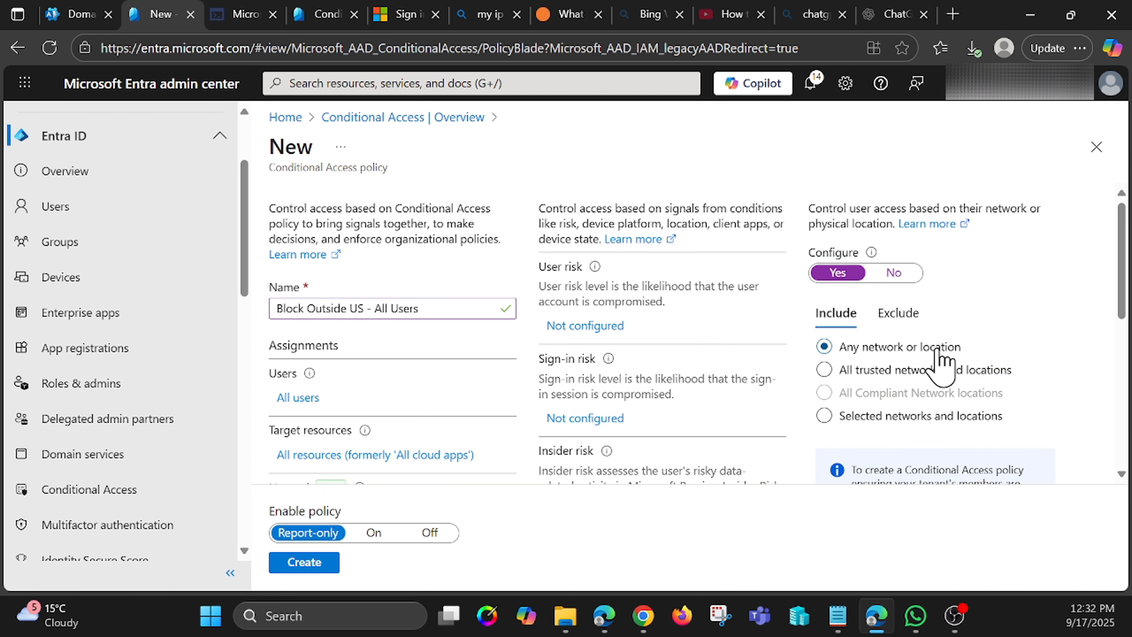
Step: Exclude the named location "Our US HQ" from the policy's Locations condition
{"action": "left_click", "coordinate": [899, 313]}
{"action": "left_click", "coordinate": [837, 479]}
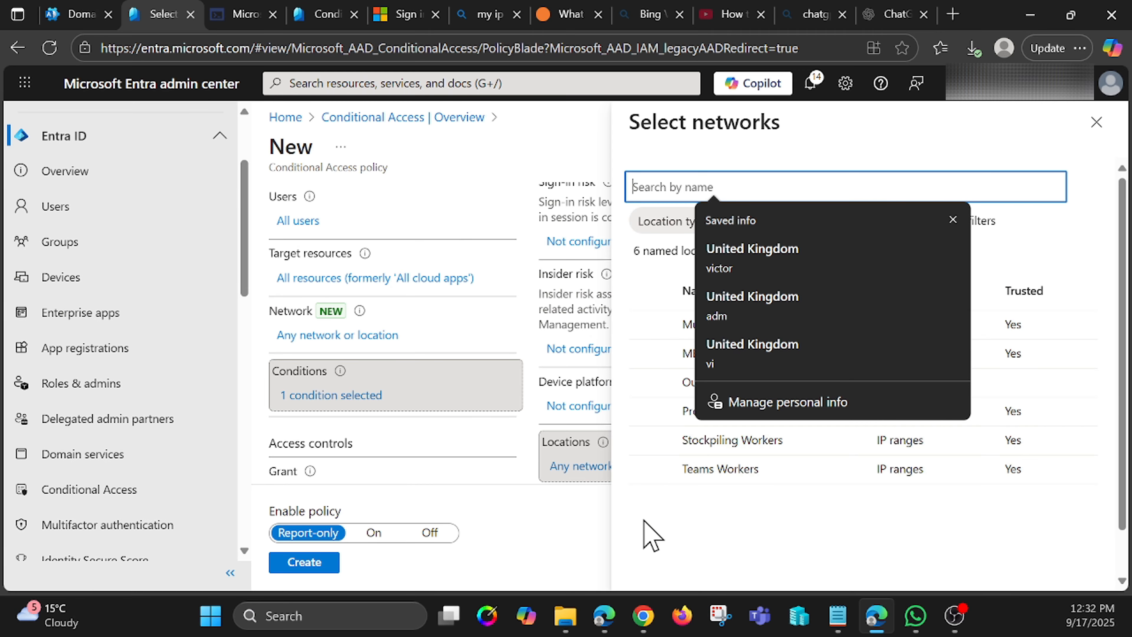
{"action": "left_click", "coordinate": [650, 536]}
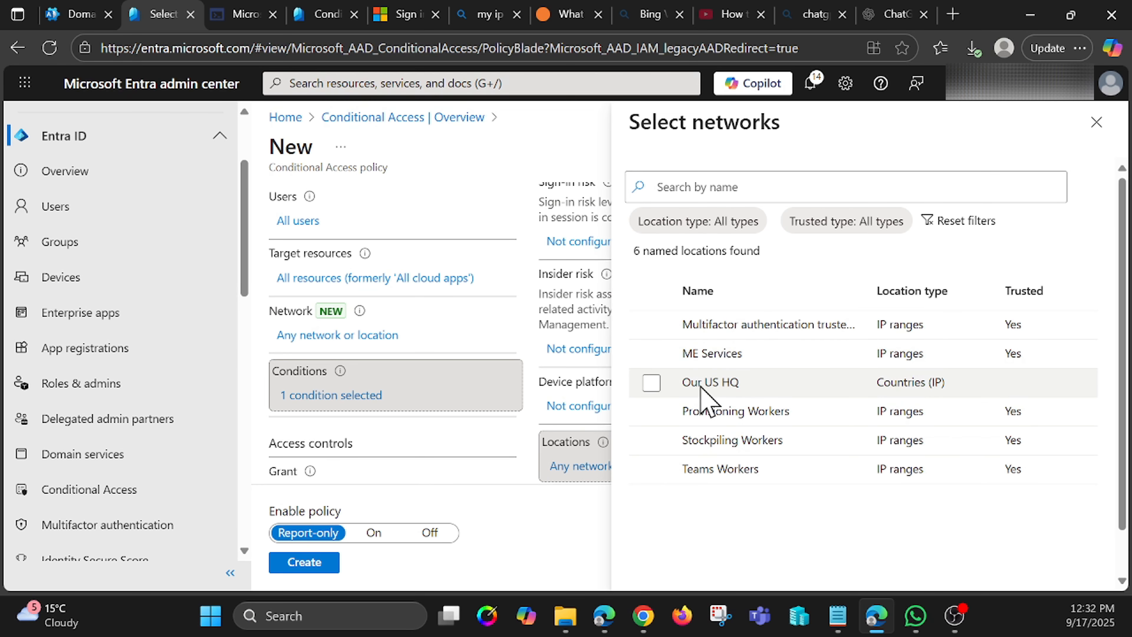
{"action": "left_click", "coordinate": [651, 383]}
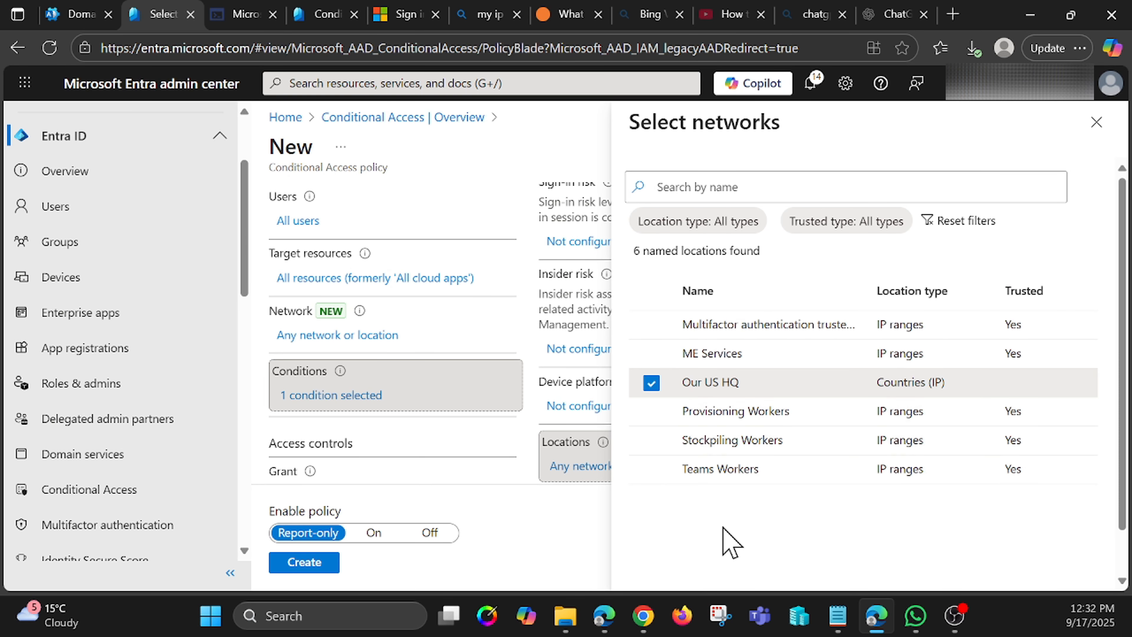
{"action": "left_click", "coordinate": [666, 572]}
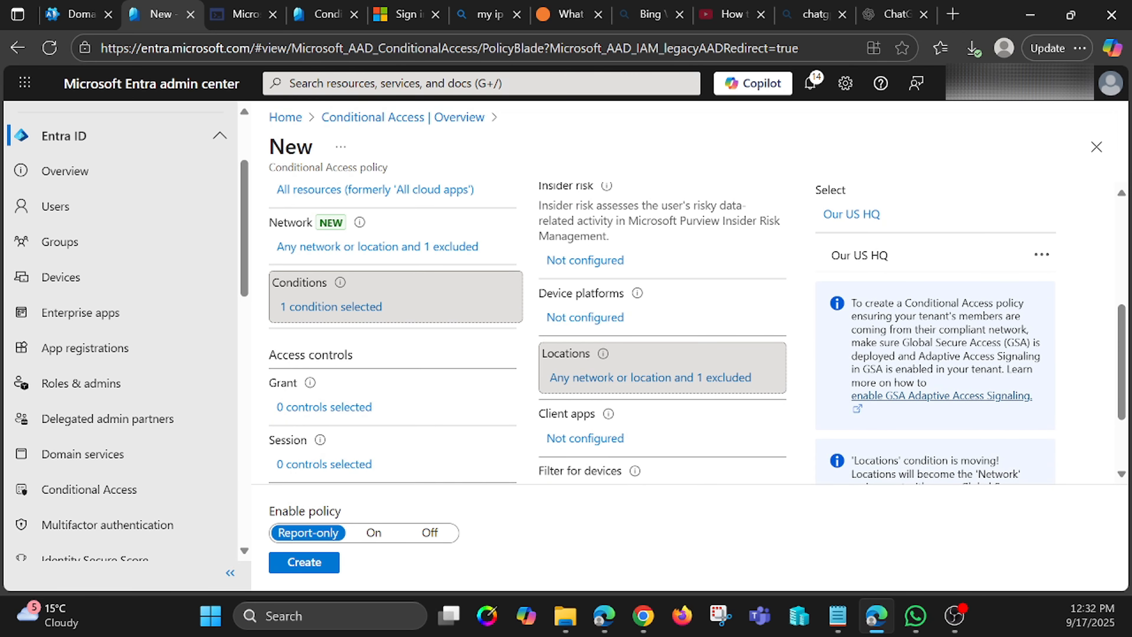
Step: Set the policy's grant control to Block access and create the policy
{"action": "left_click", "coordinate": [317, 401]}
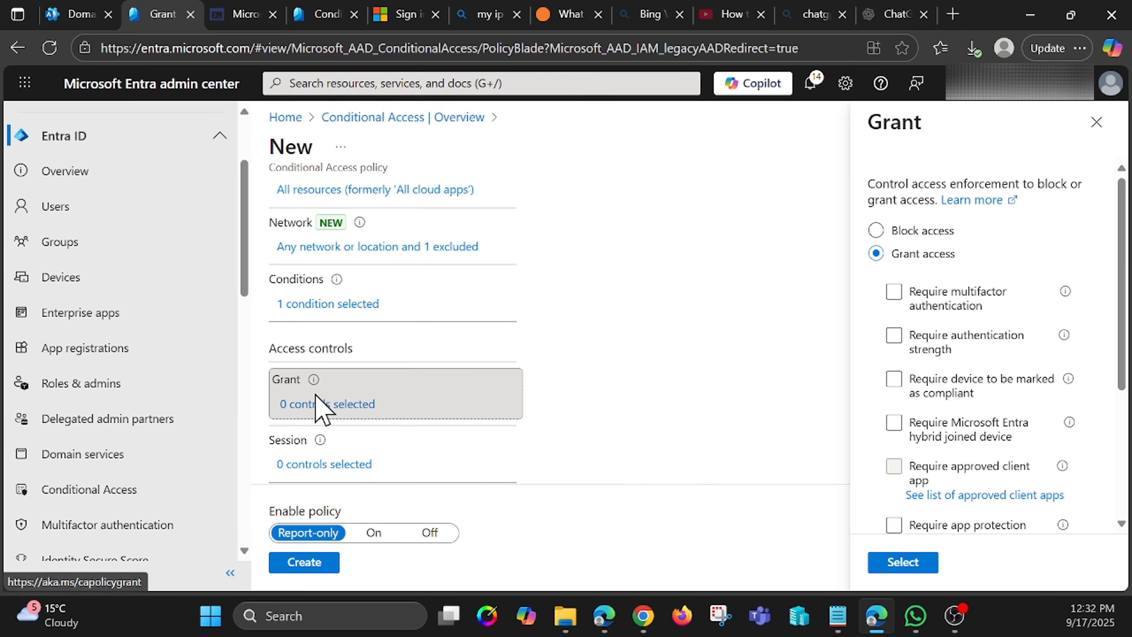
{"action": "left_click", "coordinate": [875, 230]}
{"action": "left_click", "coordinate": [903, 563]}
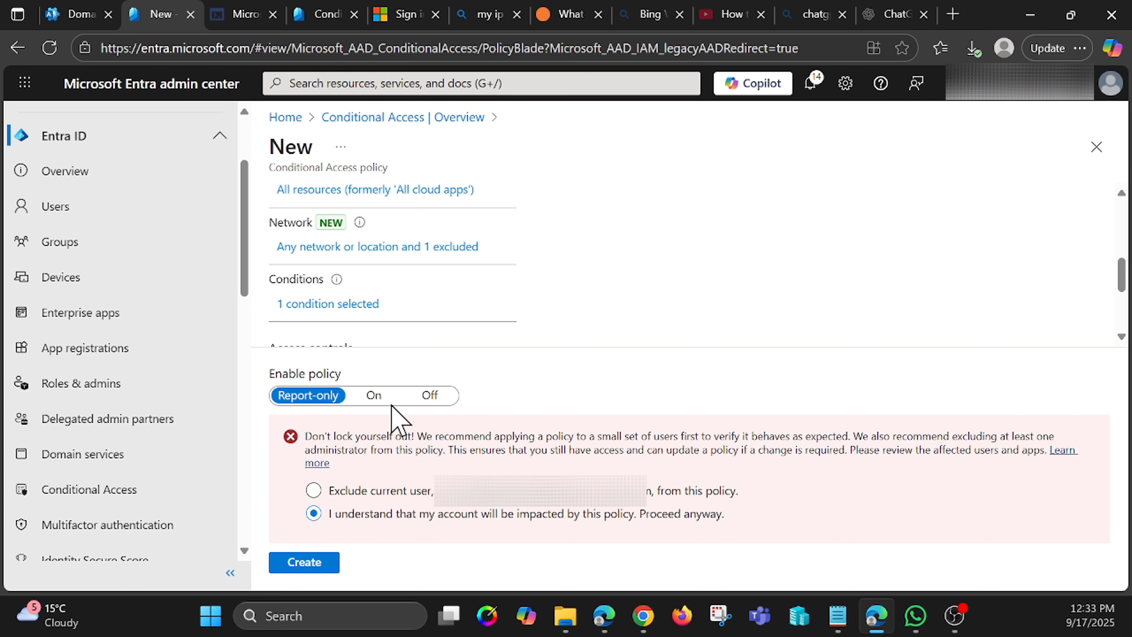
{"action": "left_click", "coordinate": [305, 564]}
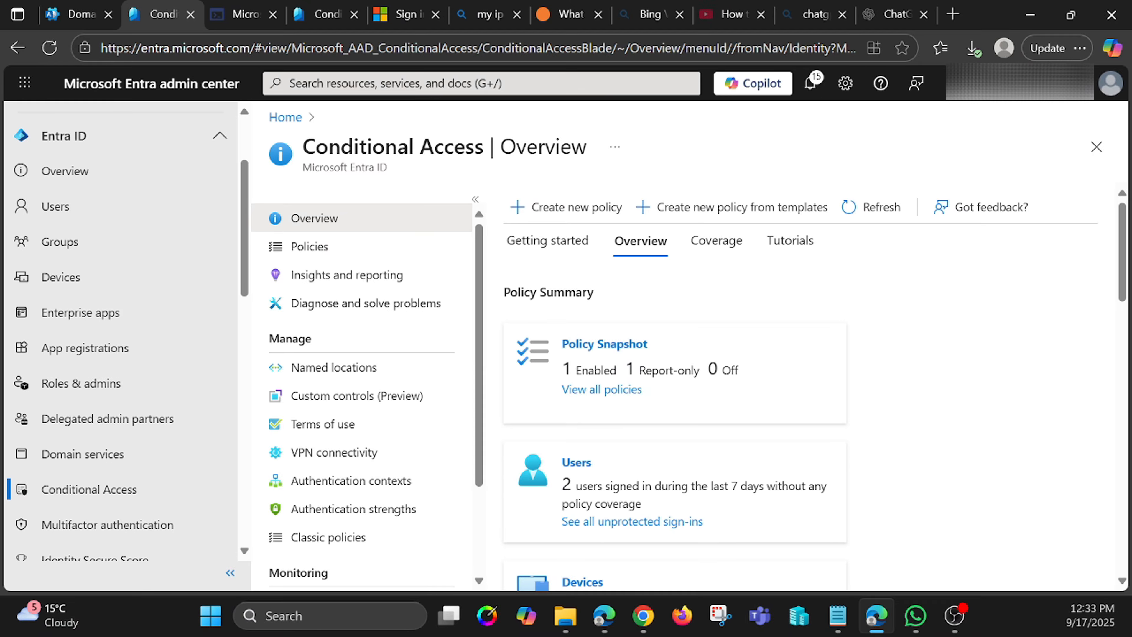
Step: Start a What If test from the Conditional Access policies, with identity type Users, and find and choose the test user by name
{"action": "left_click", "coordinate": [325, 251]}
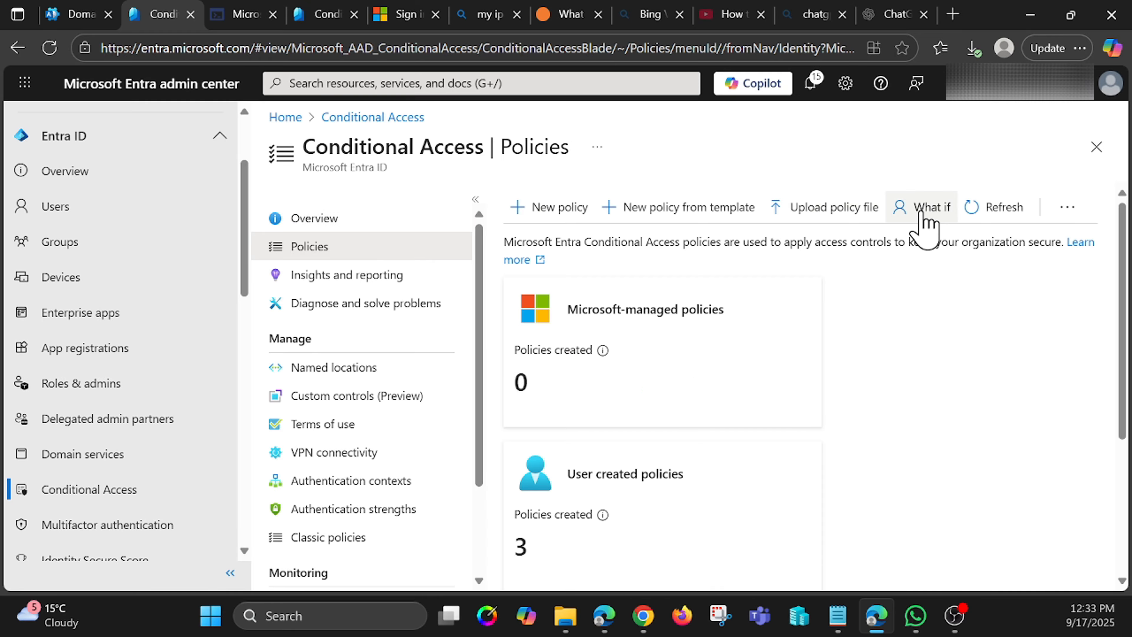
{"action": "left_click", "coordinate": [922, 213]}
{"action": "left_click", "coordinate": [373, 338]}
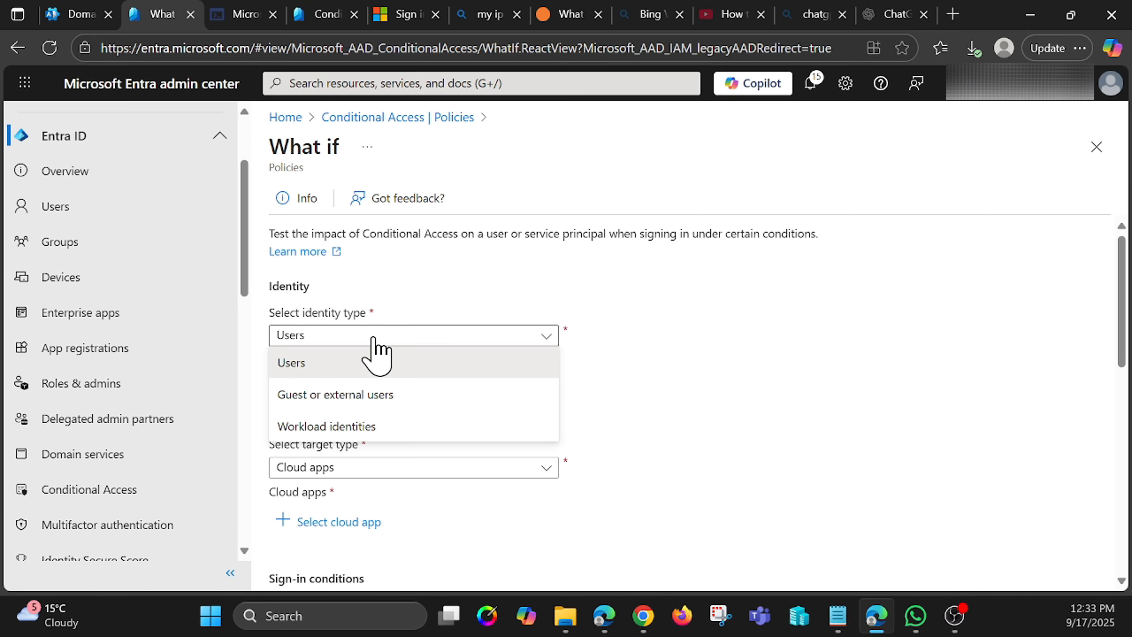
{"action": "left_click", "coordinate": [338, 363]}
{"action": "left_click", "coordinate": [294, 381]}
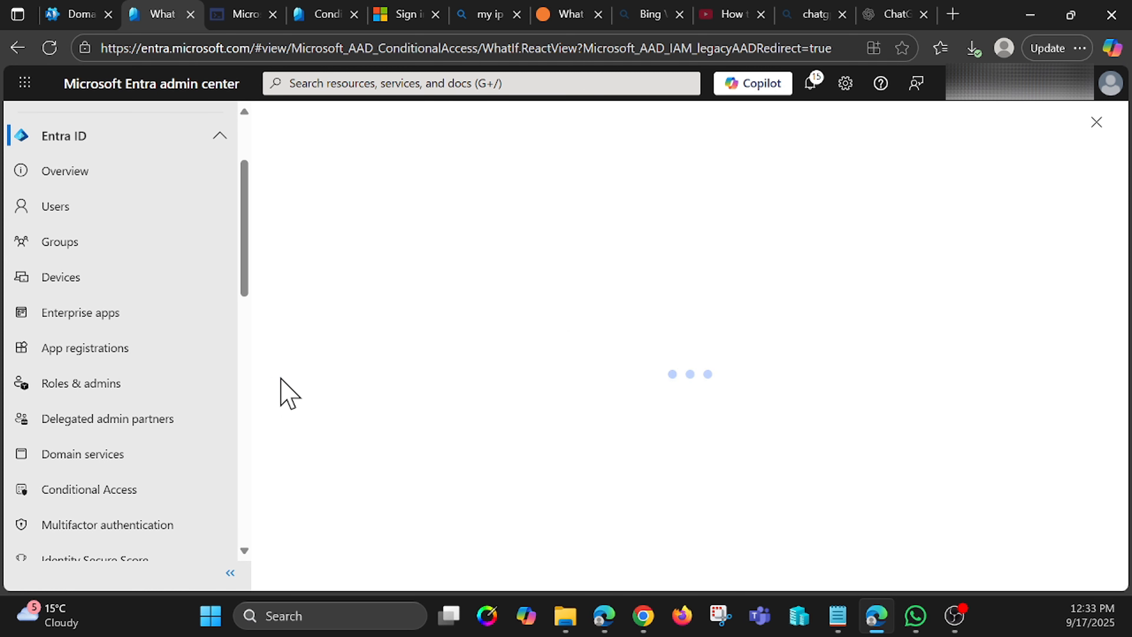
{"action": "left_click", "coordinate": [442, 257]}
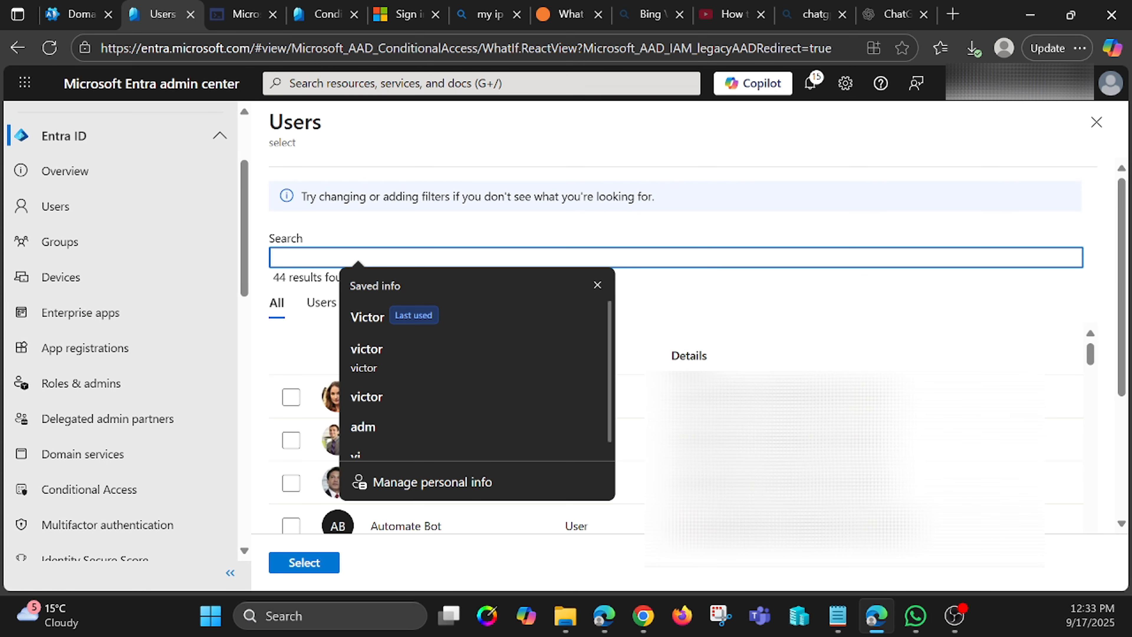
{"action": "type", "text": "victor"}
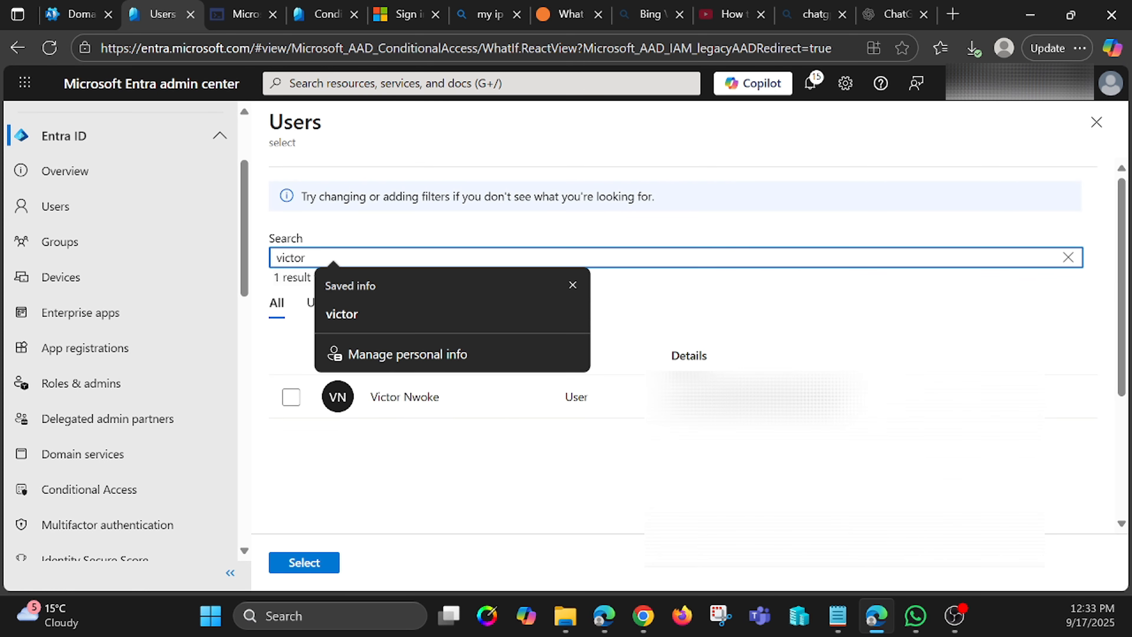
{"action": "left_click", "coordinate": [416, 325]}
{"action": "left_click", "coordinate": [291, 396]}
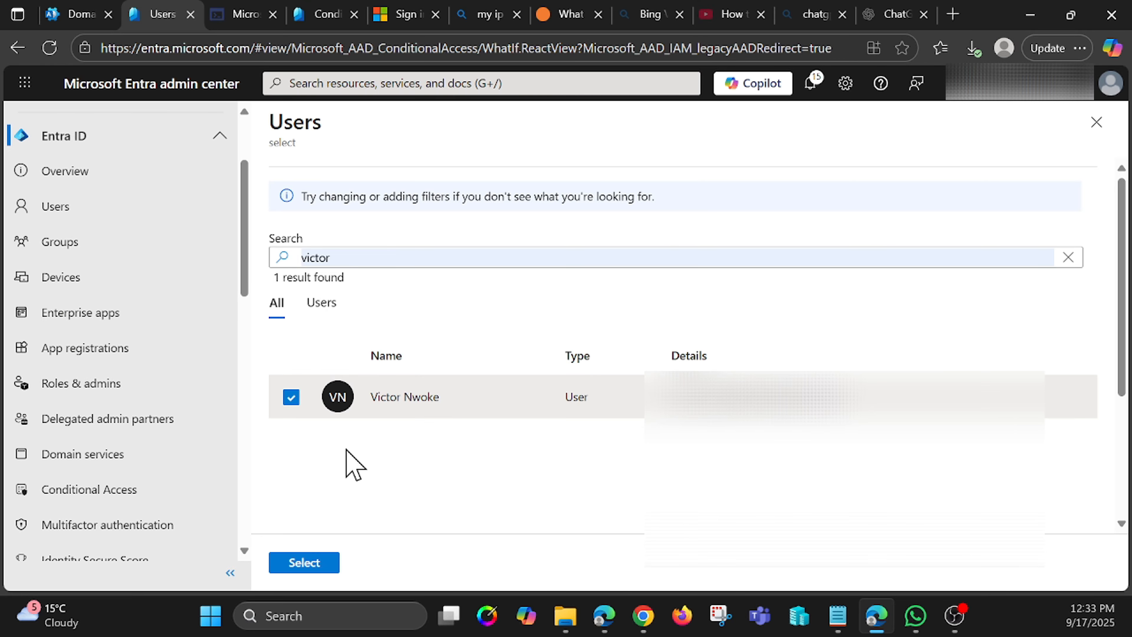
{"action": "left_click", "coordinate": [304, 562]}
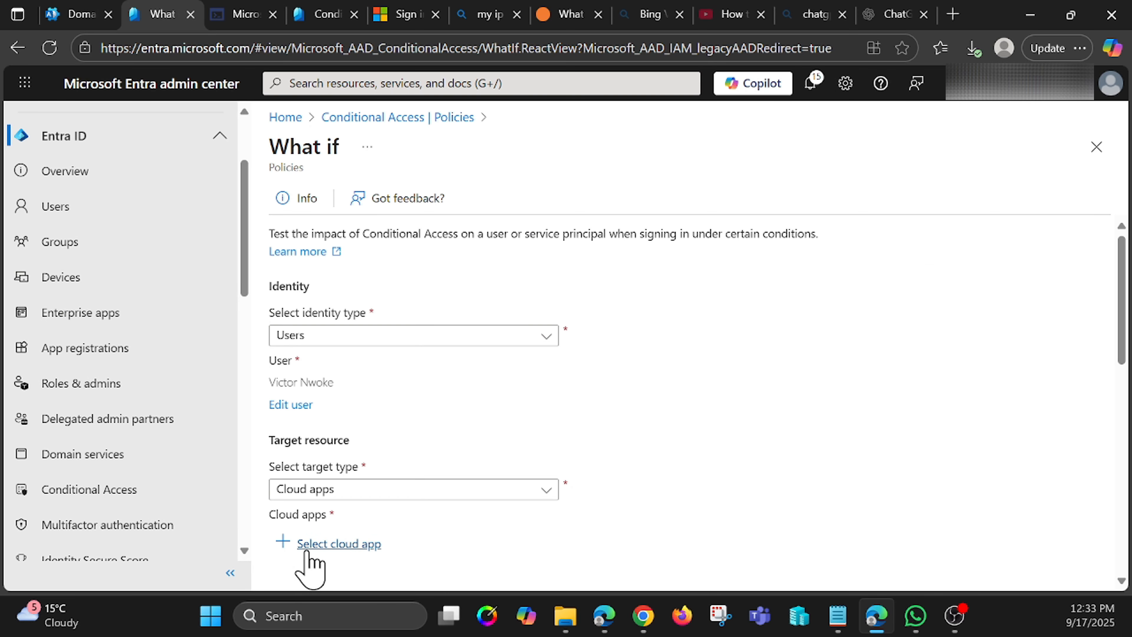
Step: Set the What If target type to Cloud apps, search for "office 365", and choose Office 365 Exchange Online
{"action": "scroll", "coordinate": [312, 512], "scroll_direction": "down", "scroll_amount": 2}
{"action": "left_click", "coordinate": [318, 401]}
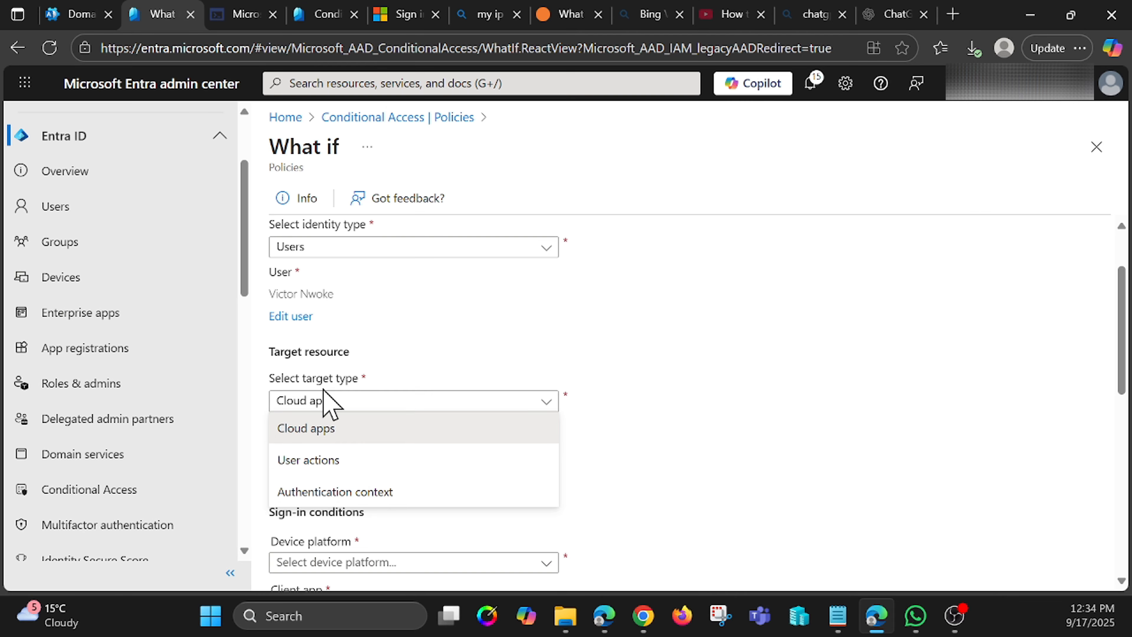
{"action": "left_click", "coordinate": [311, 432]}
{"action": "left_click", "coordinate": [317, 456]}
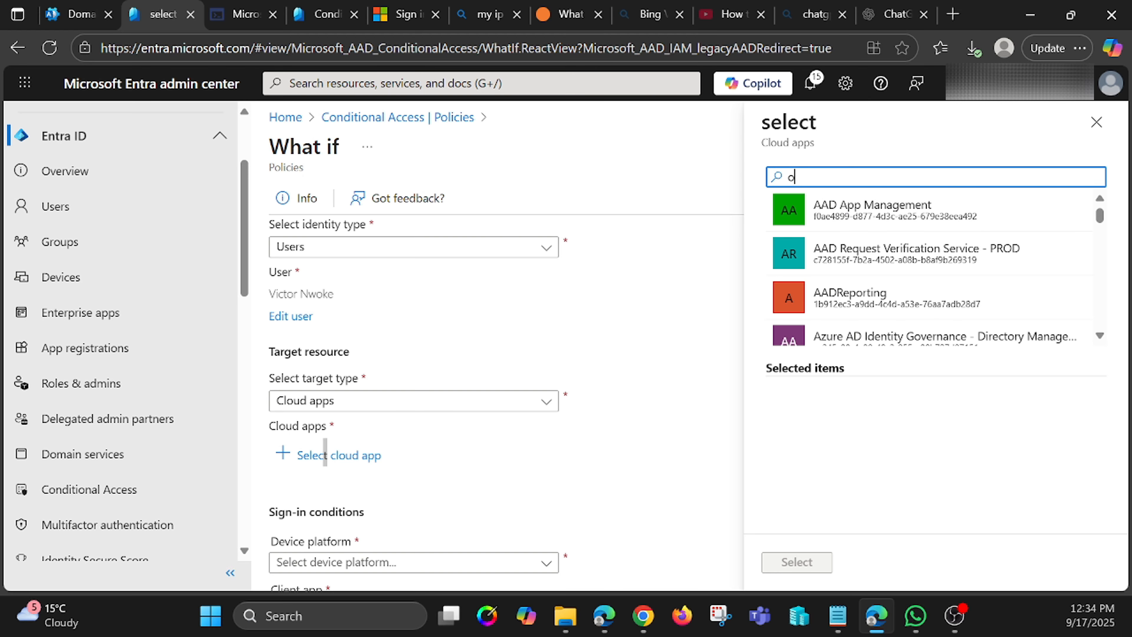
{"action": "type", "text": "office 365"}
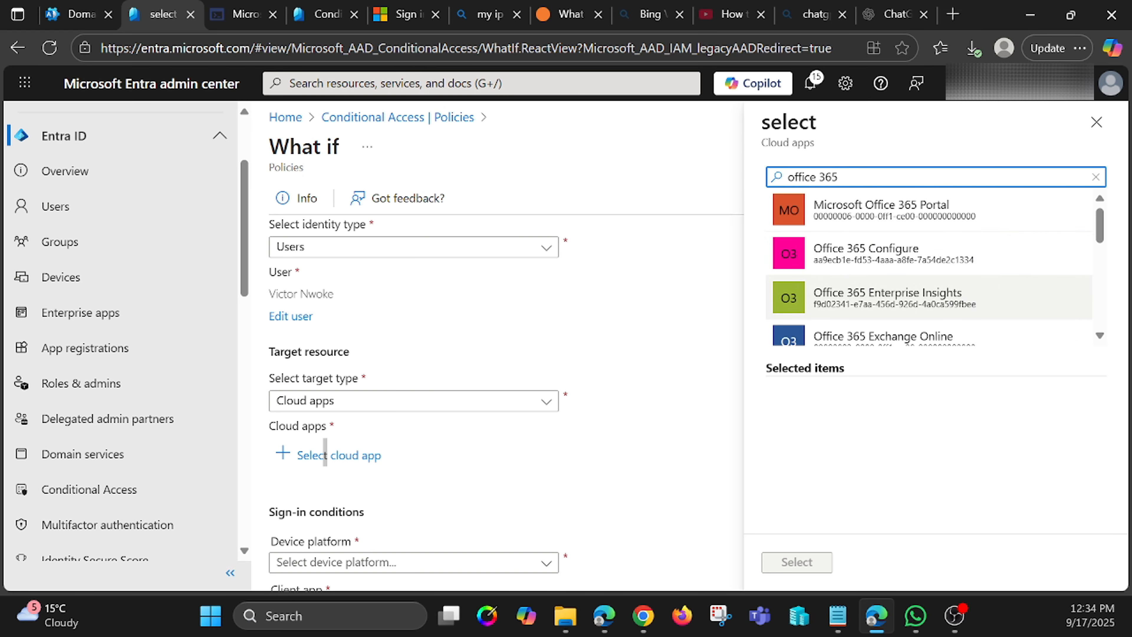
{"action": "scroll", "coordinate": [958, 289], "scroll_direction": "down", "scroll_amount": 2}
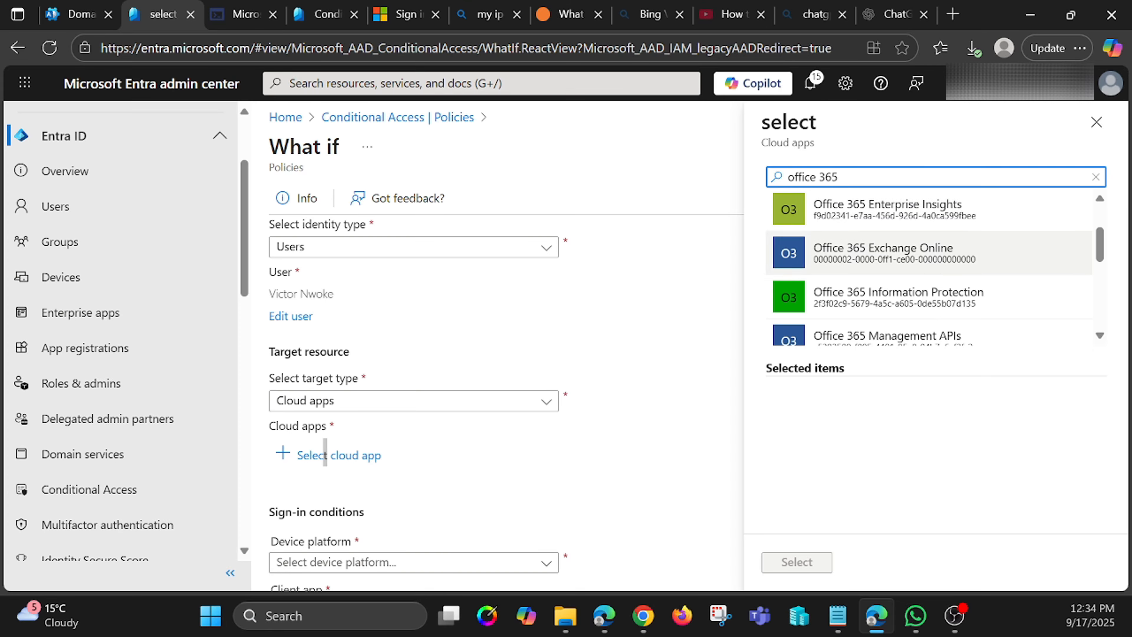
{"action": "left_click", "coordinate": [928, 252]}
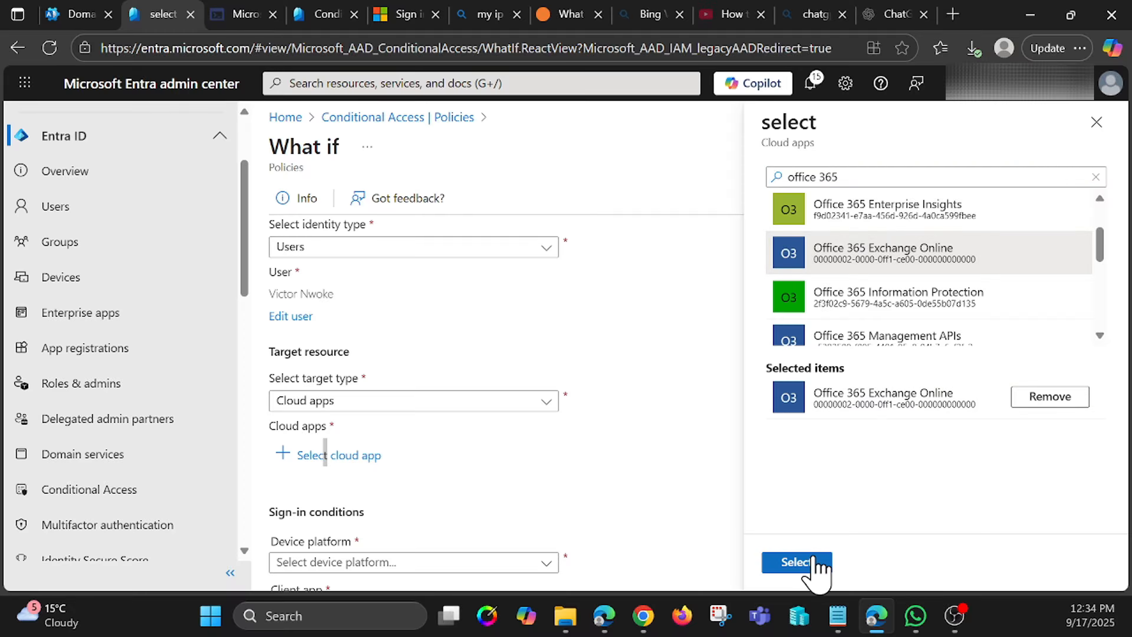
{"action": "left_click", "coordinate": [797, 562]}
Step: Set the What If sign-in conditions to device platform Windows, client app Browser, and authentication flow None
{"action": "scroll", "coordinate": [312, 468], "scroll_direction": "down", "scroll_amount": 3}
{"action": "left_click", "coordinate": [388, 476]}
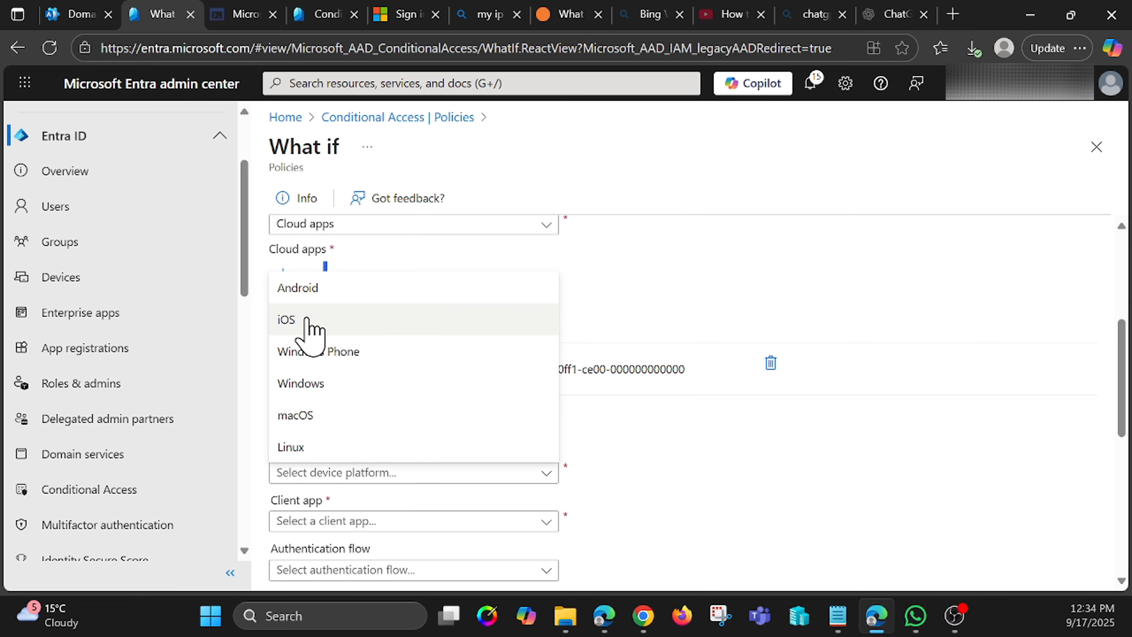
{"action": "left_click", "coordinate": [303, 385]}
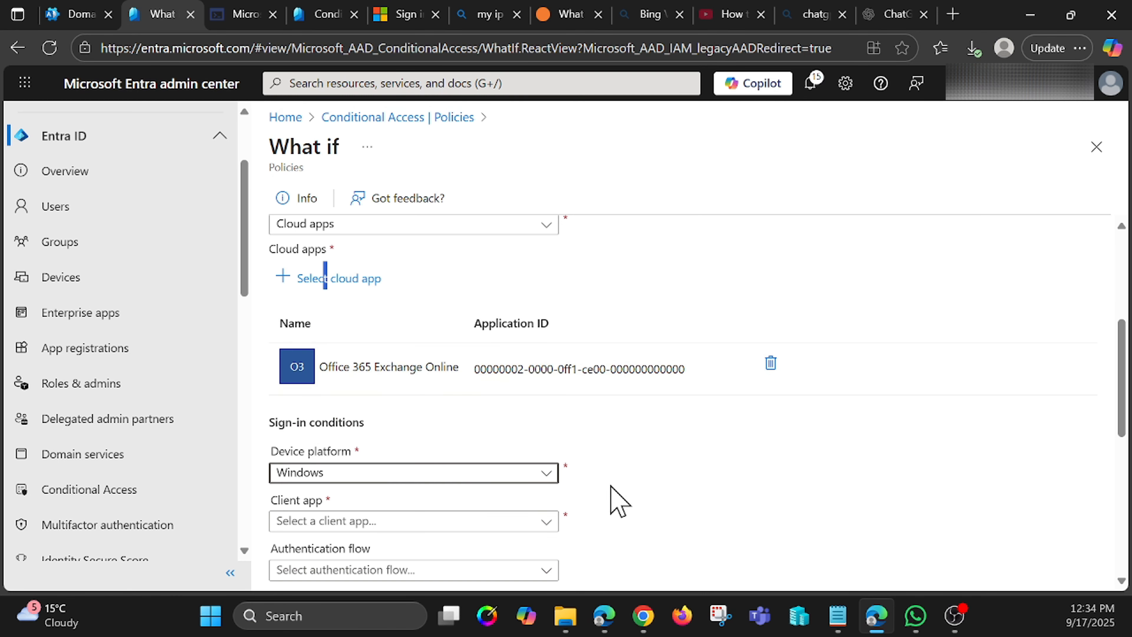
{"action": "scroll", "coordinate": [614, 498], "scroll_direction": "down", "scroll_amount": 3}
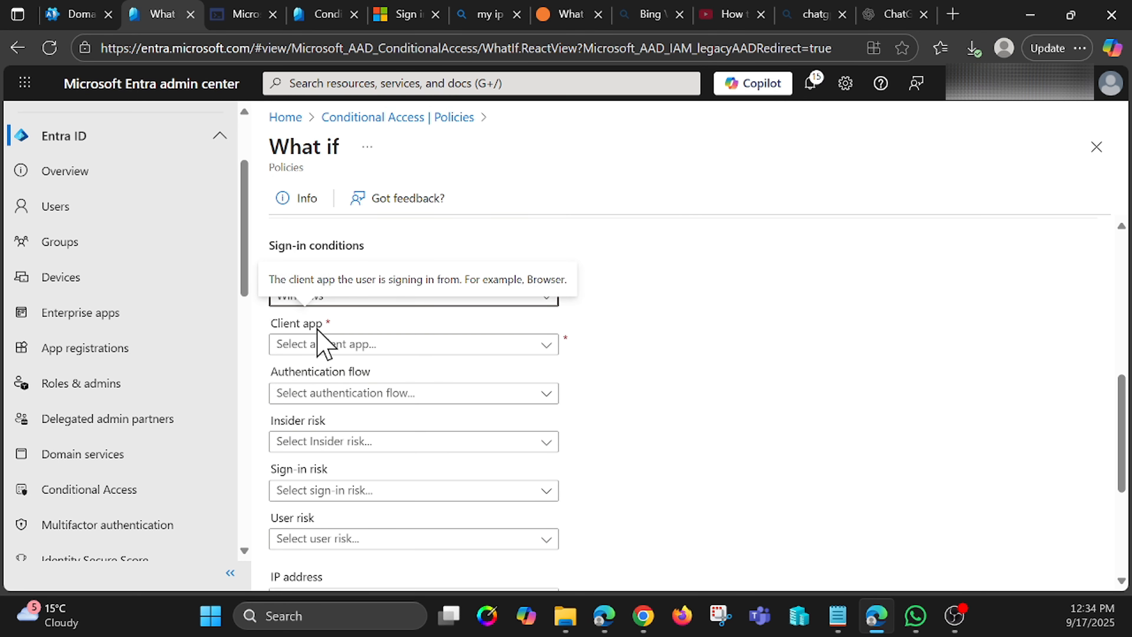
{"action": "left_click", "coordinate": [337, 350]}
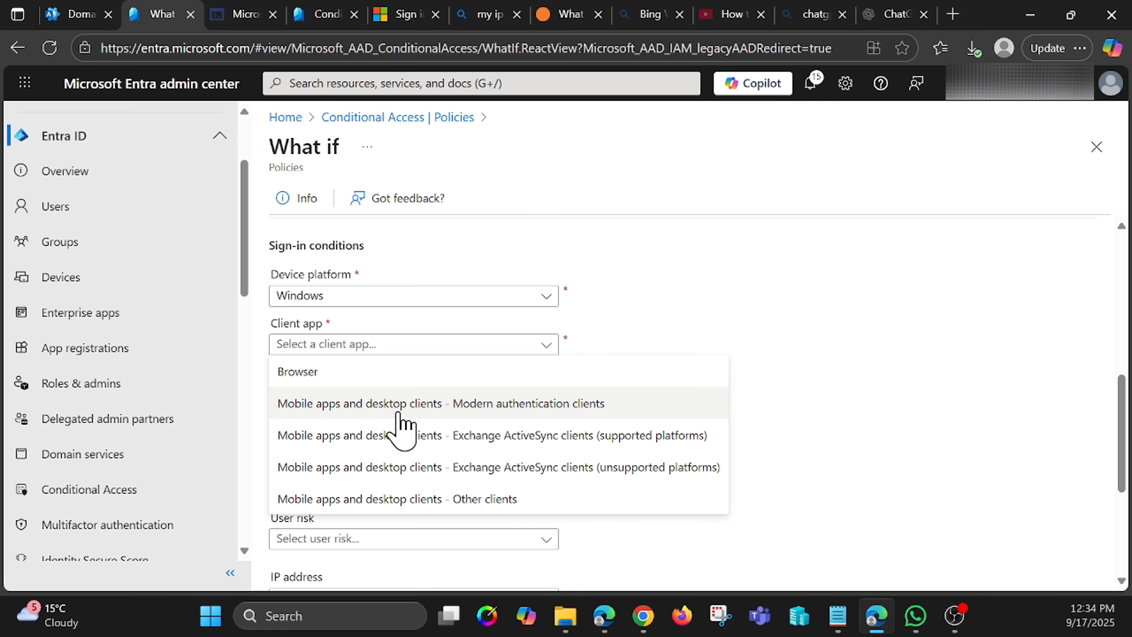
{"action": "left_click", "coordinate": [346, 372]}
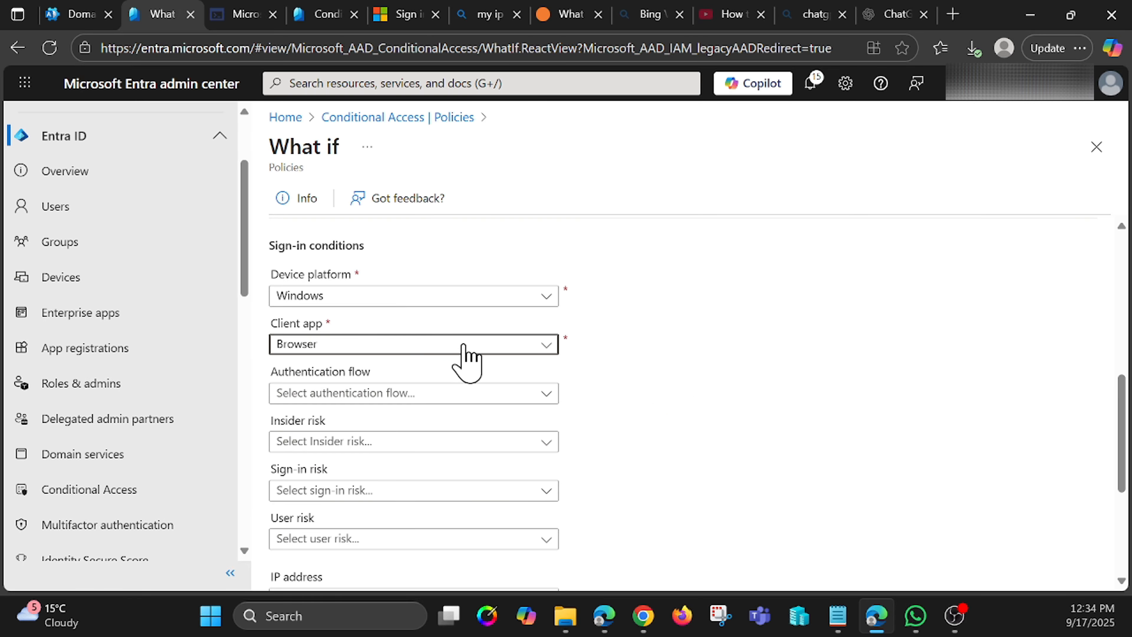
{"action": "left_click", "coordinate": [343, 395]}
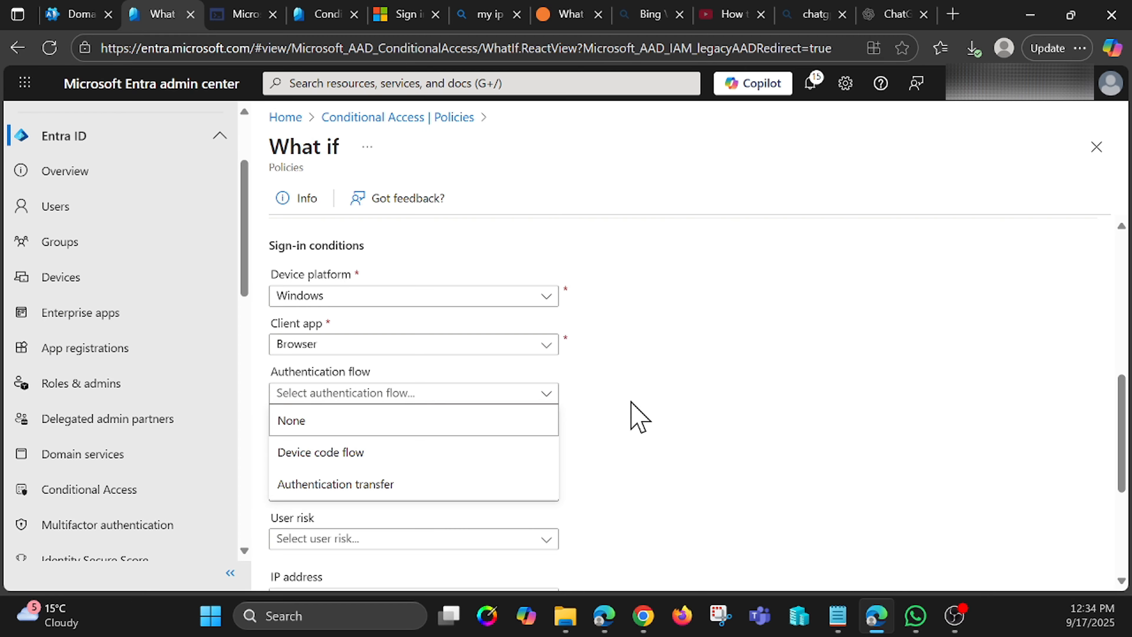
{"action": "left_click", "coordinate": [450, 426]}
{"action": "scroll", "coordinate": [579, 421], "scroll_direction": "down", "scroll_amount": 2}
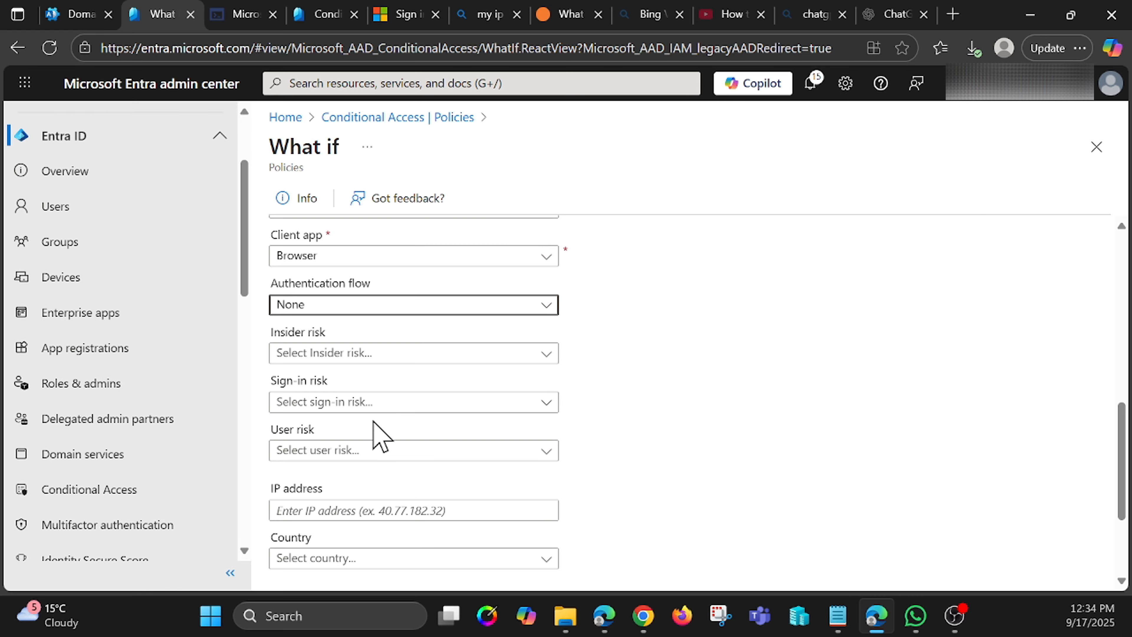
{"action": "scroll", "coordinate": [356, 464], "scroll_direction": "down", "scroll_amount": 2}
{"action": "left_click", "coordinate": [336, 471]}
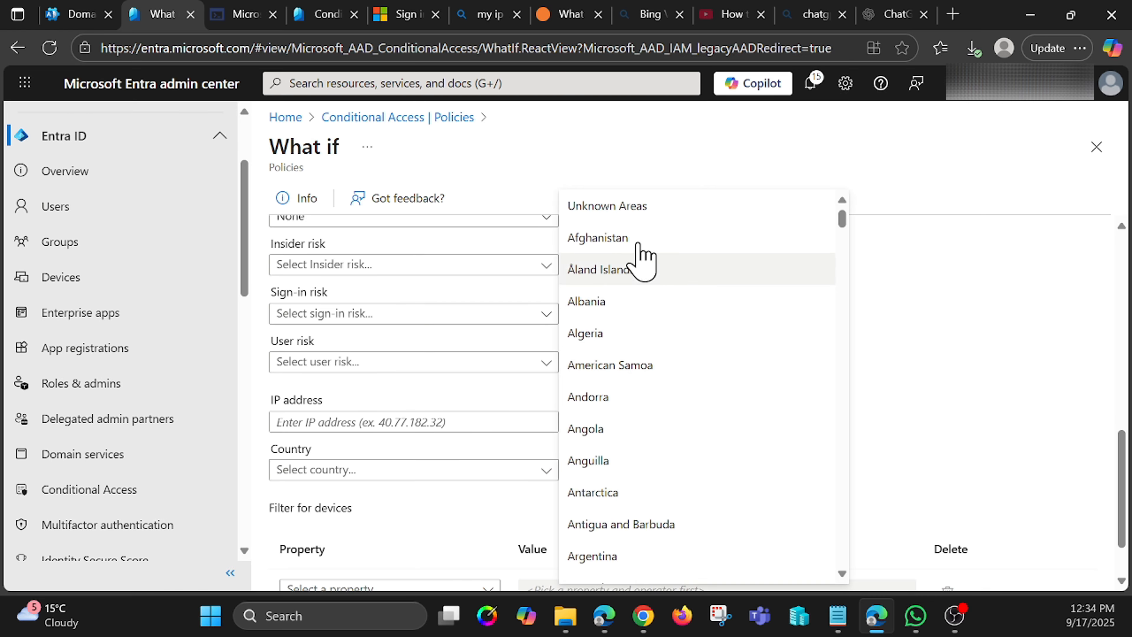
{"action": "scroll", "coordinate": [649, 466], "scroll_direction": "down", "scroll_amount": 15}
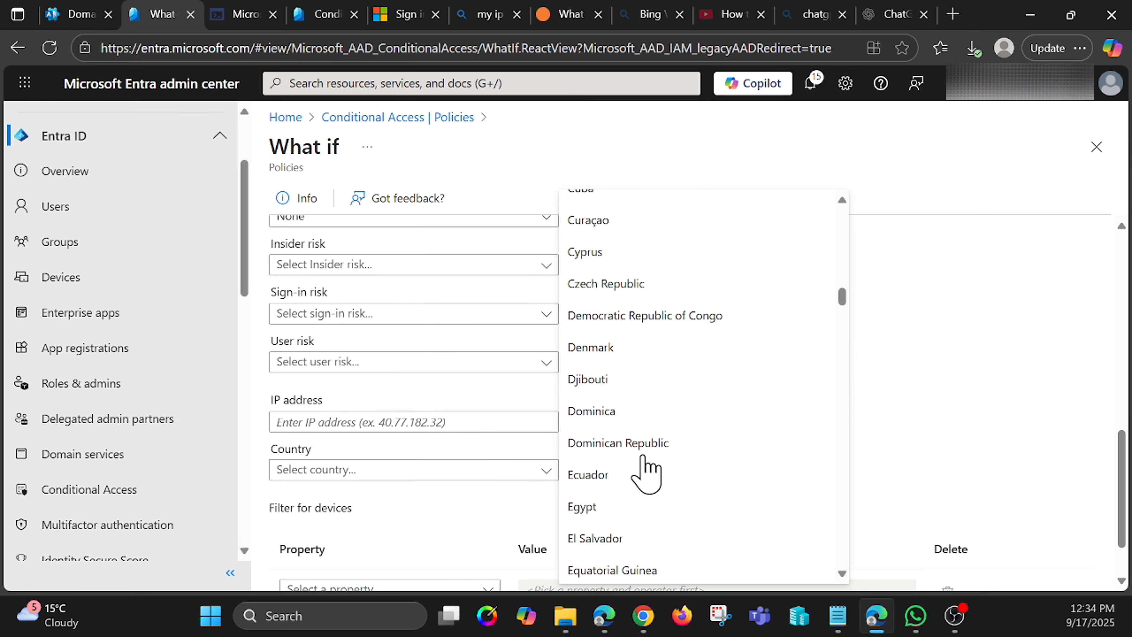
{"action": "scroll", "coordinate": [646, 473], "scroll_direction": "down", "scroll_amount": 20}
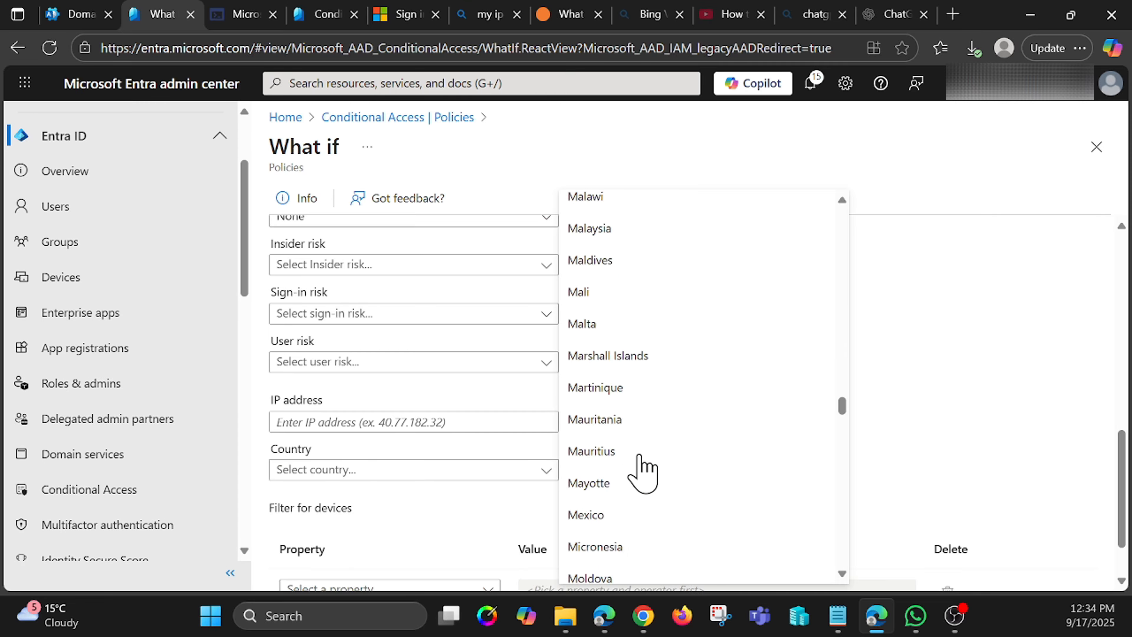
{"action": "scroll", "coordinate": [642, 464], "scroll_direction": "down", "scroll_amount": 20}
{"action": "left_click", "coordinate": [326, 421]}
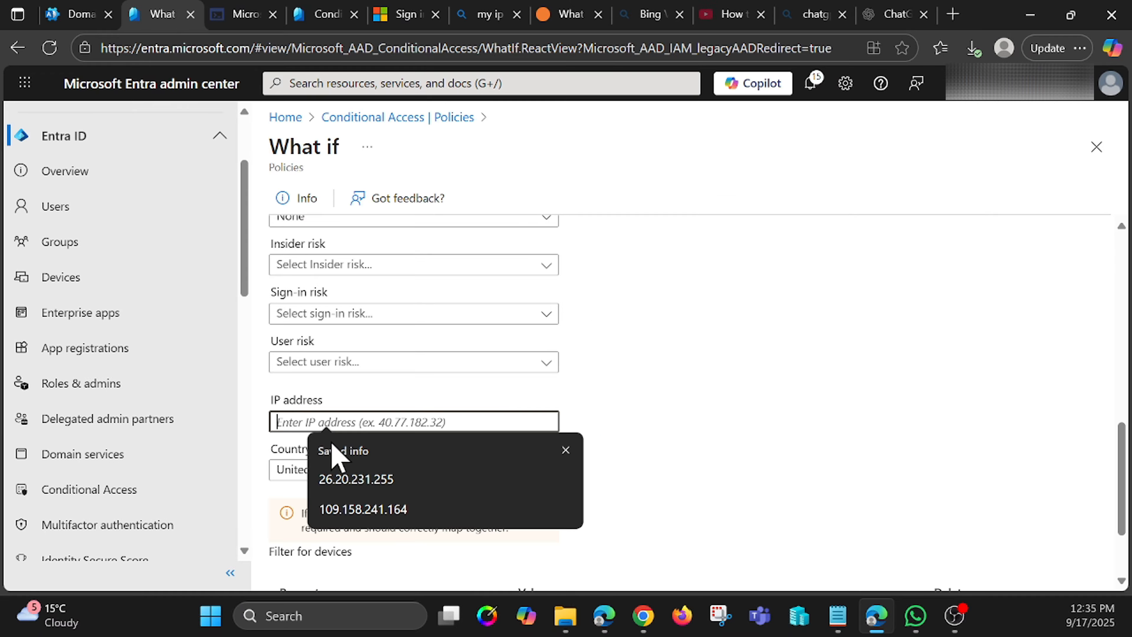
{"action": "left_click", "coordinate": [361, 508]}
Step: Run the What If evaluation and review the grant controls, state and filter details of the policies that will apply
{"action": "scroll", "coordinate": [703, 429], "scroll_direction": "down", "scroll_amount": 2}
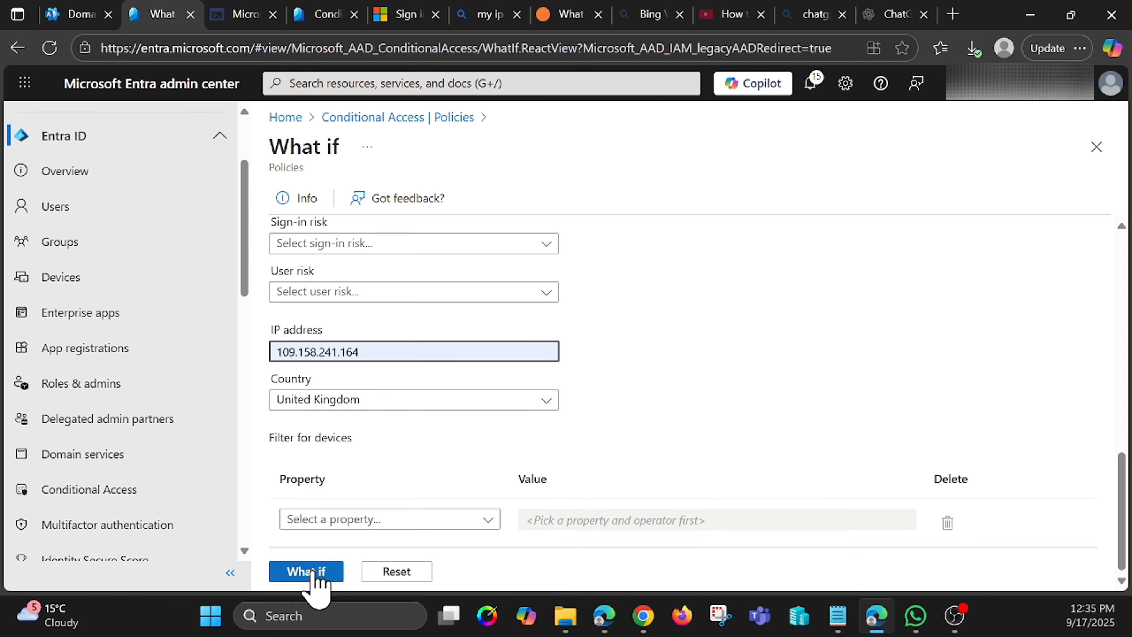
{"action": "left_click", "coordinate": [307, 573]}
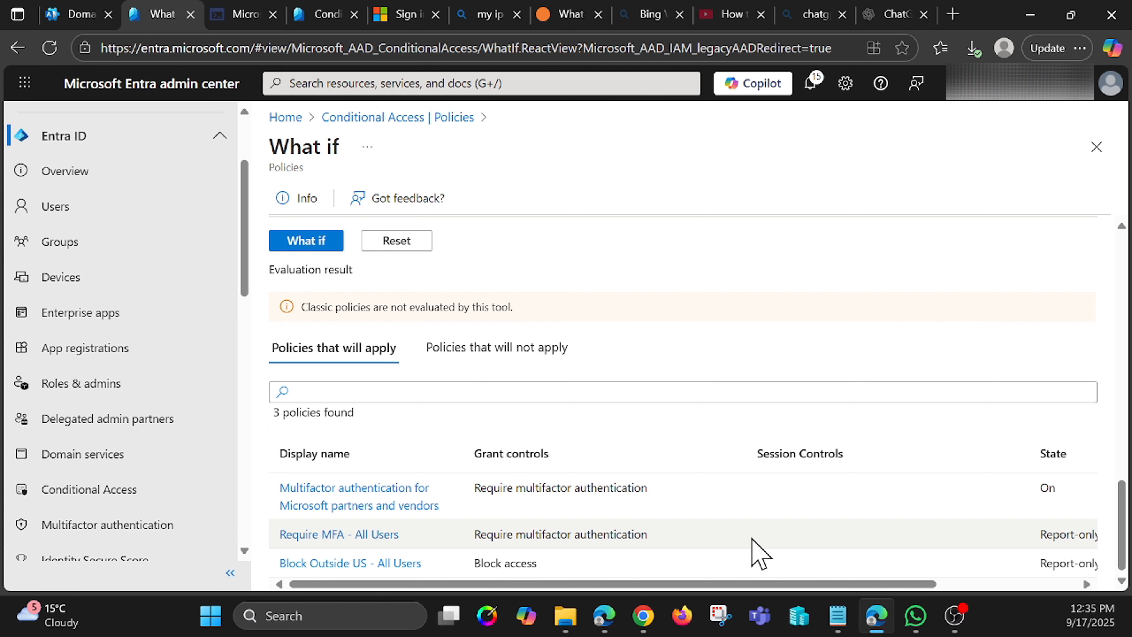
{"action": "scroll", "coordinate": [975, 542], "scroll_direction": "right", "scroll_amount": 2}
{"action": "left_click_drag", "start_coordinate": [947, 583], "coordinate": [700, 599]}
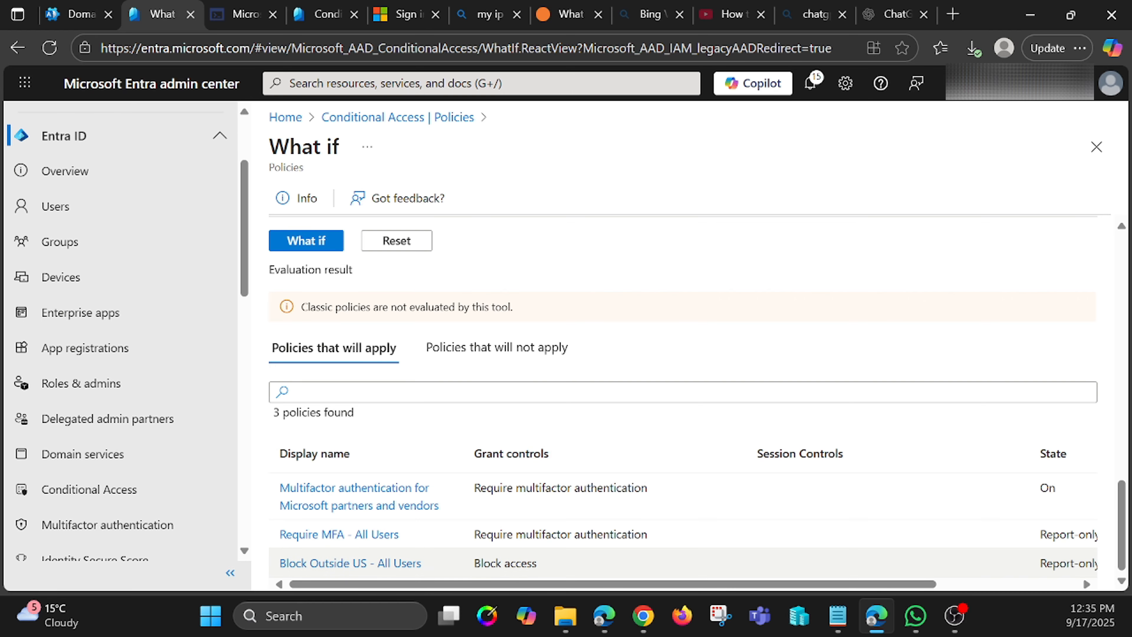
{"action": "left_click_drag", "start_coordinate": [536, 584], "coordinate": [720, 585]}
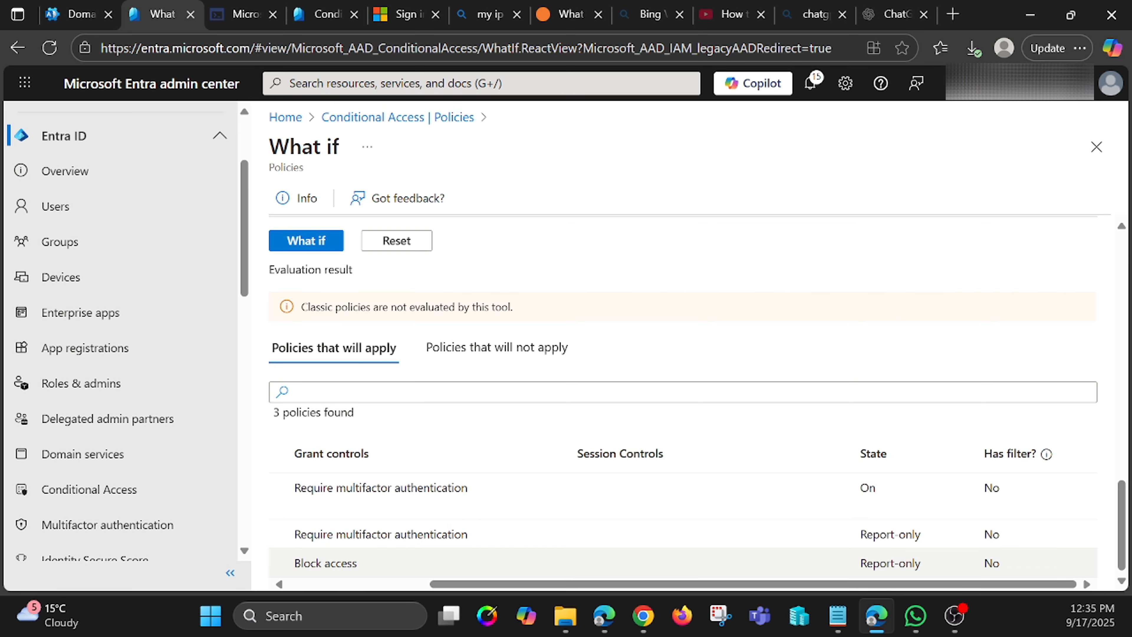